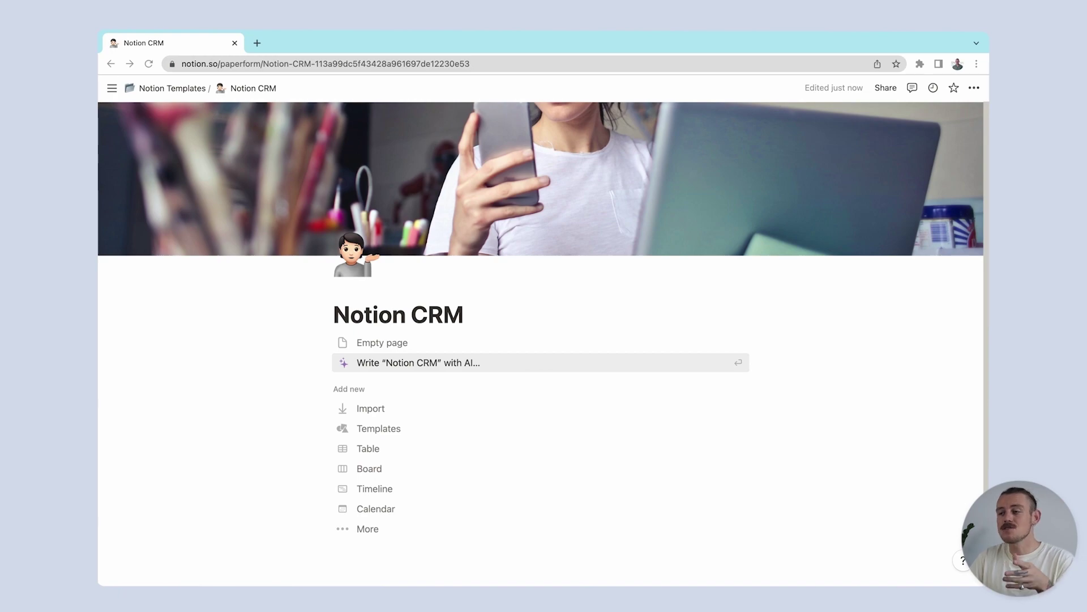
Step: Insert a new inline table database named Contacts with /table view
click(643, 346)
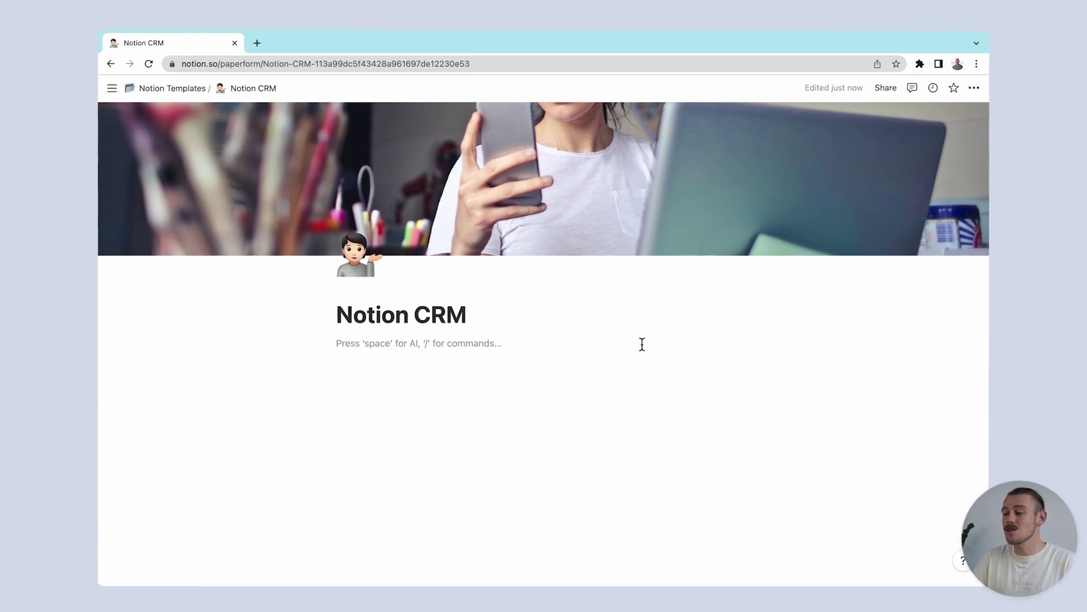
text(/table view)
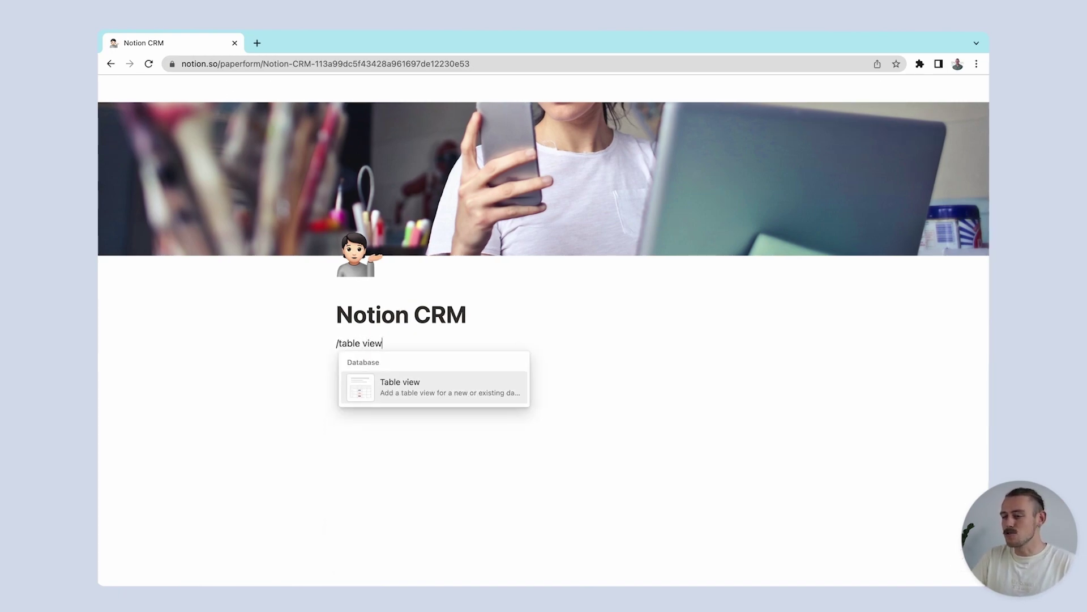
key(Return)
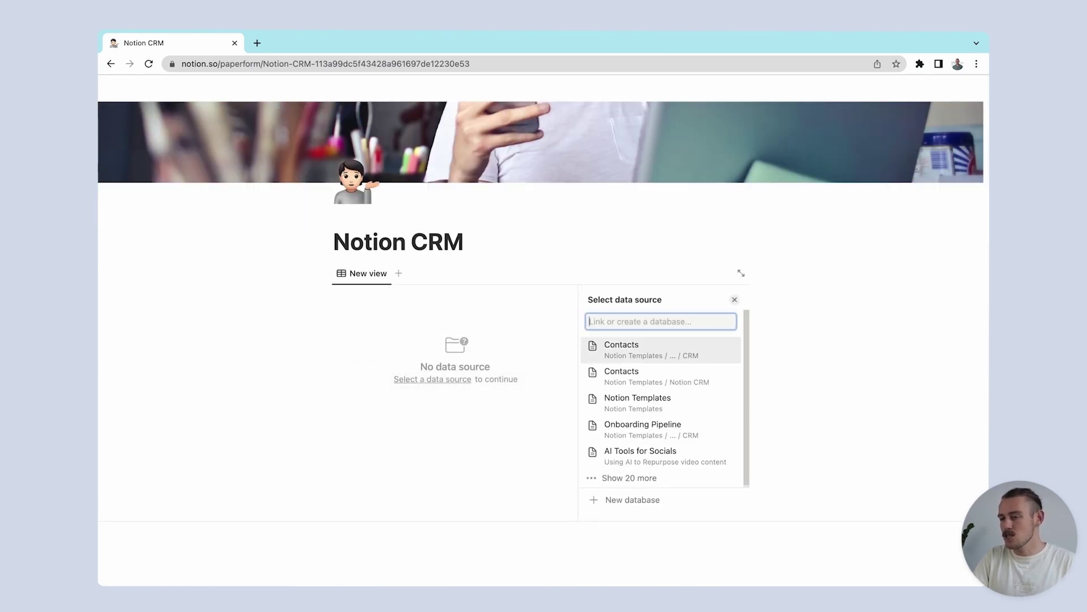
click(630, 500)
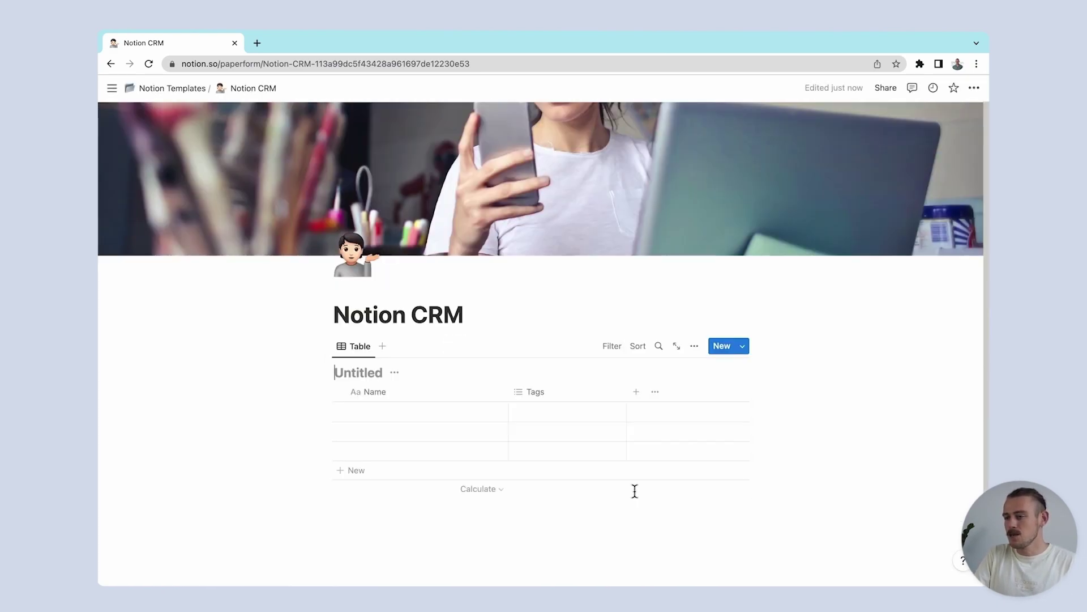
text(Contacts)
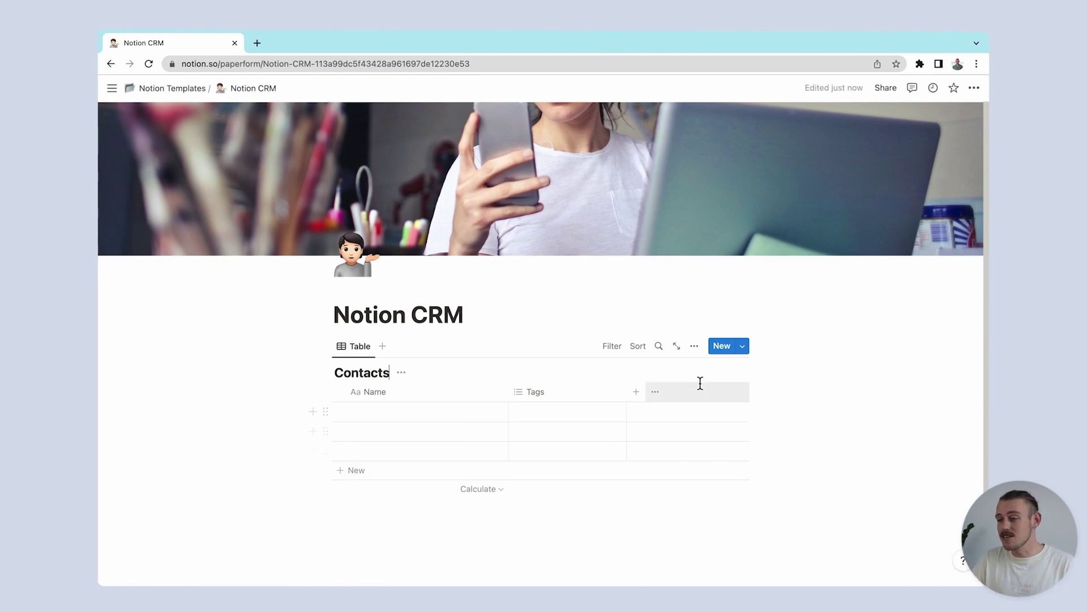
Step: Browse the Contacts table's view options, including Layout and Filter choices
click(693, 345)
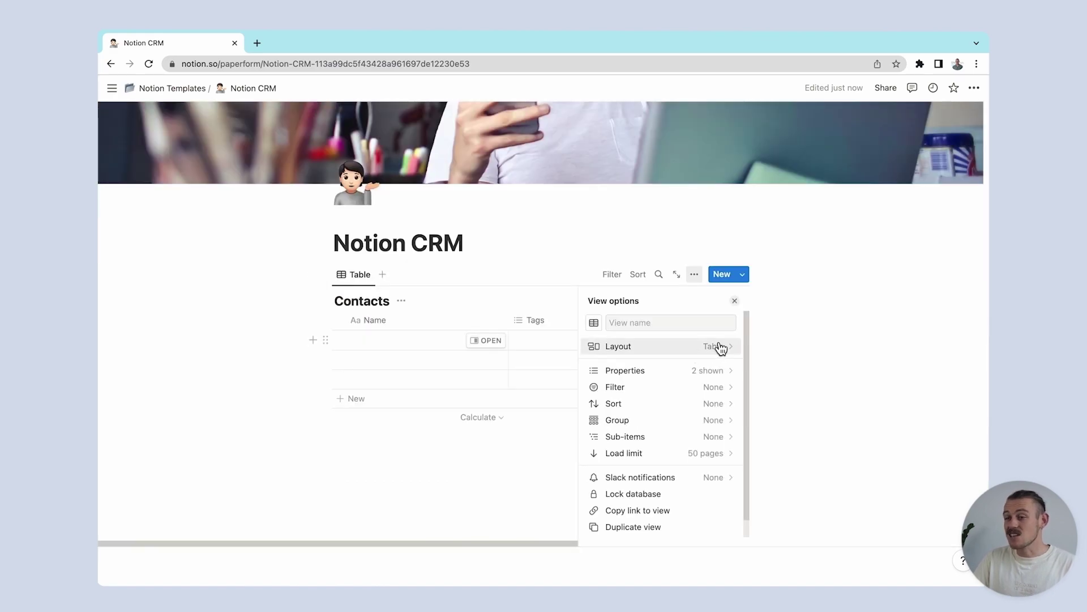
click(718, 349)
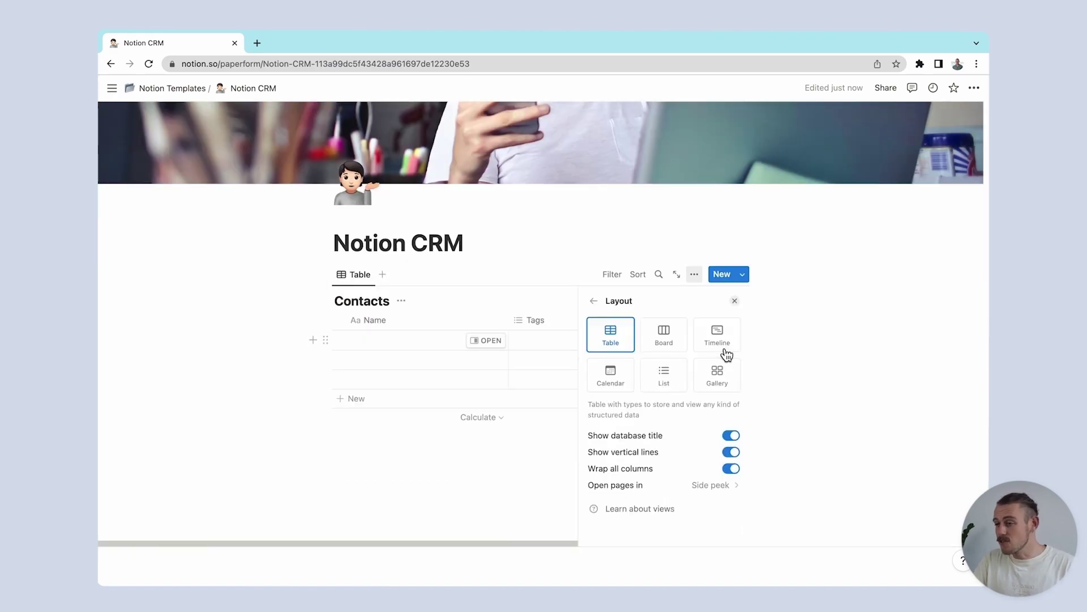
click(614, 280)
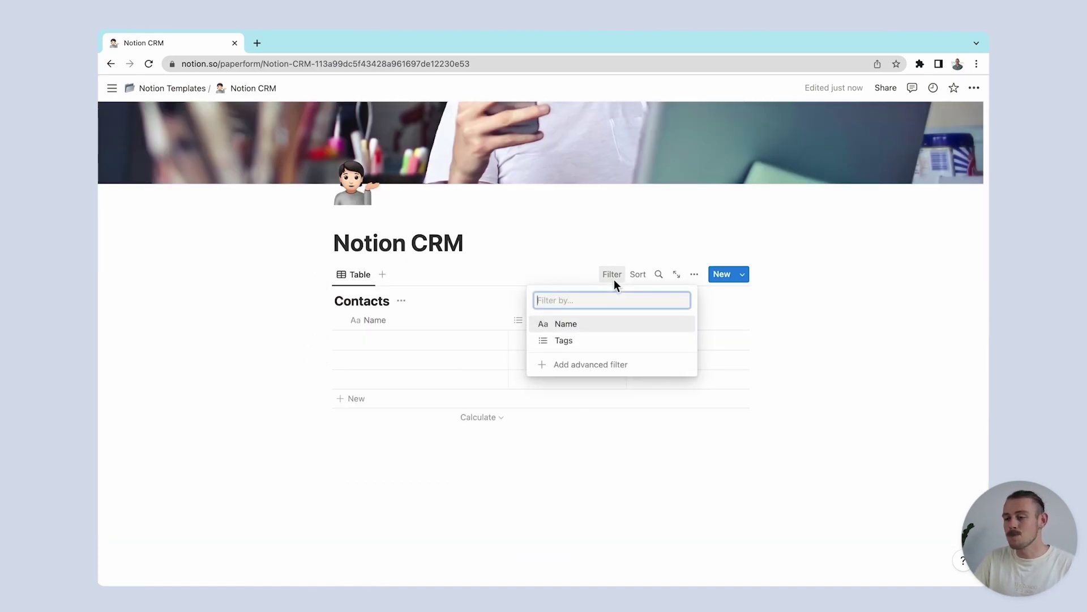
click(498, 301)
Step: Rename the Tags column to Client type and add an Email property
click(545, 322)
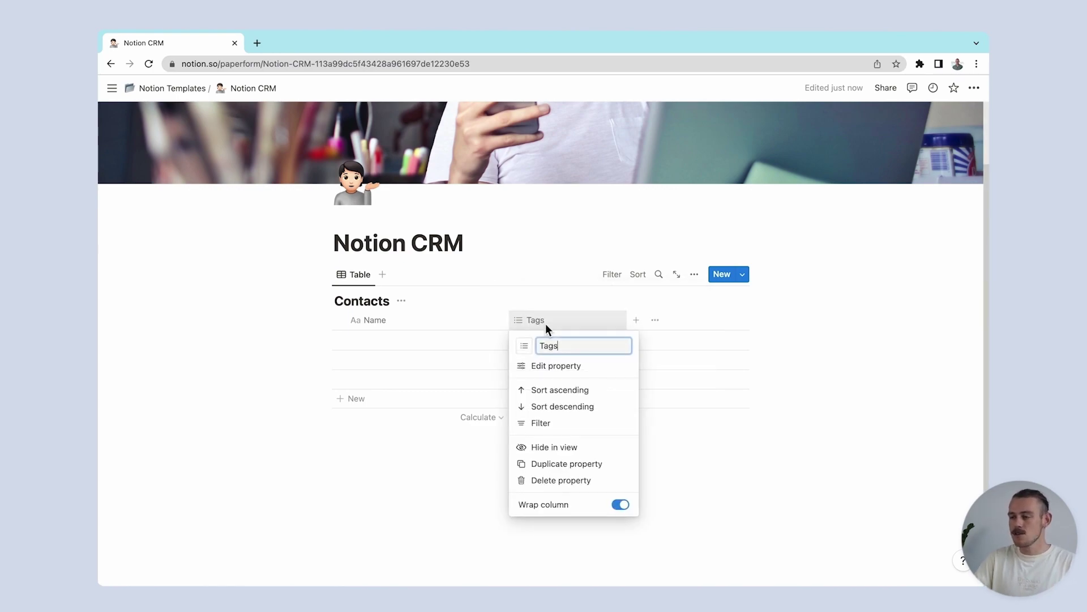
text(Client type)
key(Return)
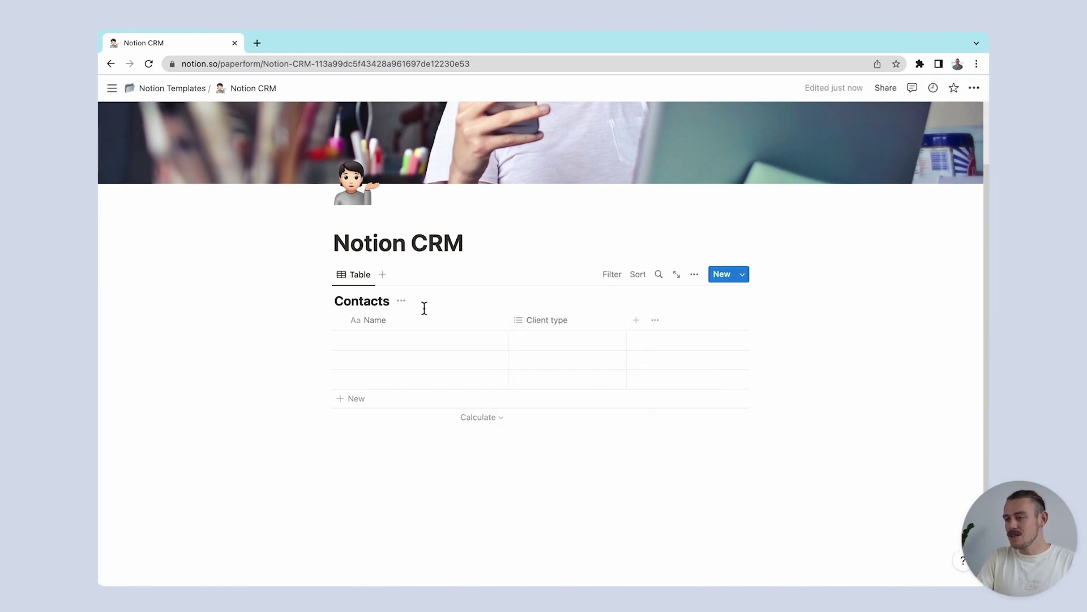
click(426, 318)
click(636, 320)
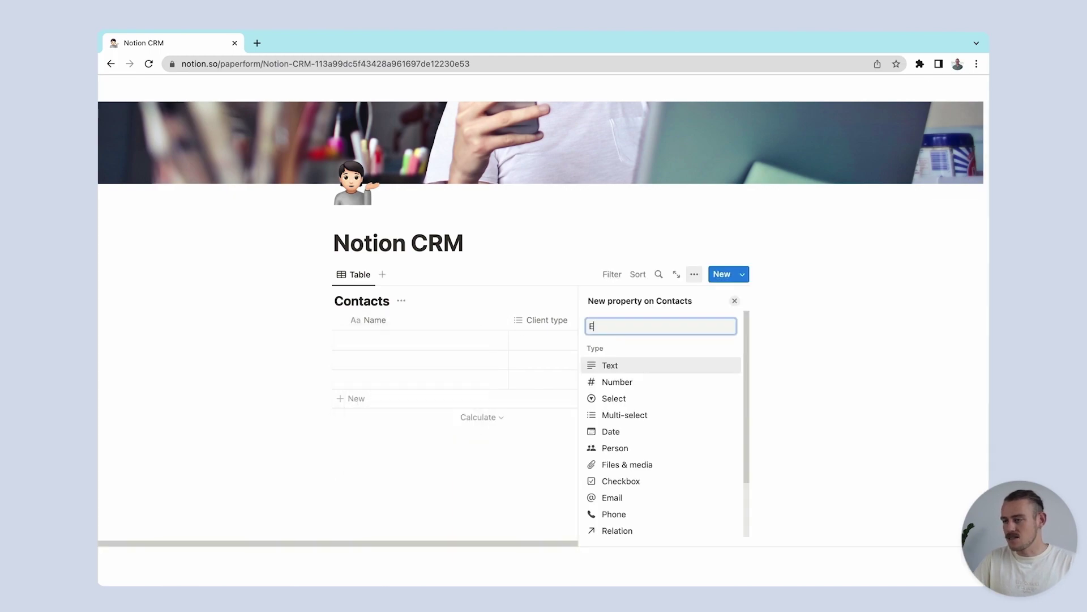
text(Email)
key(Return)
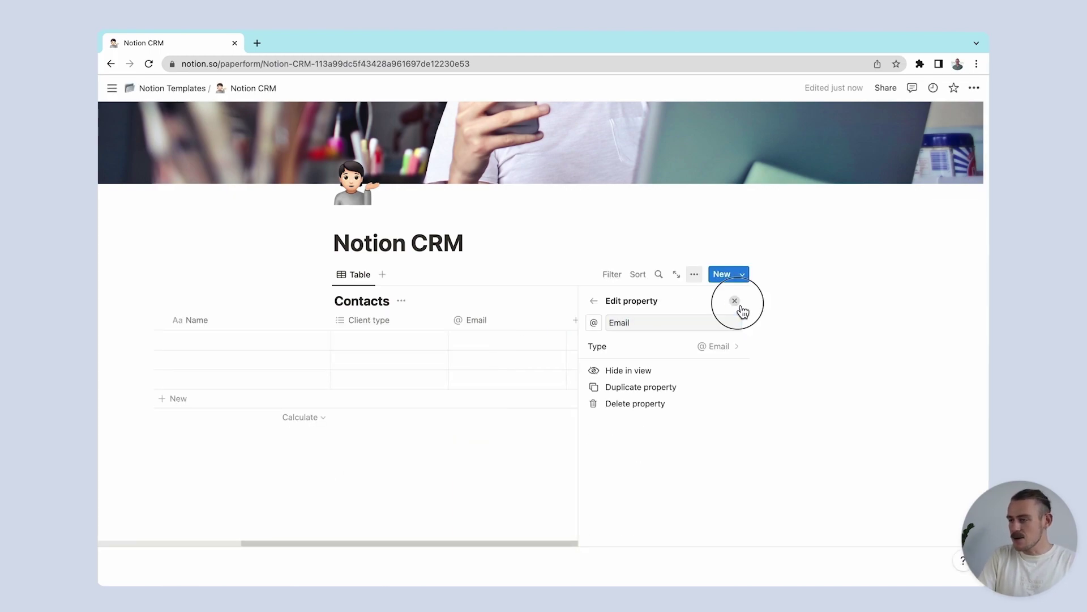
click(734, 301)
Step: Add a Last contact date column and a Role text column
click(712, 318)
text(Last contact)
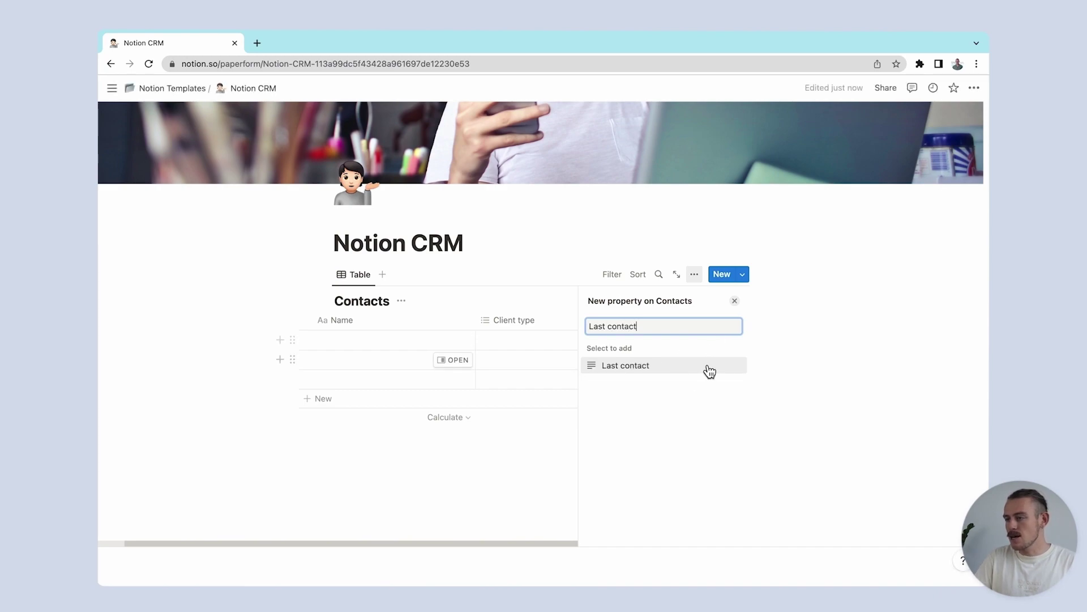
click(709, 367)
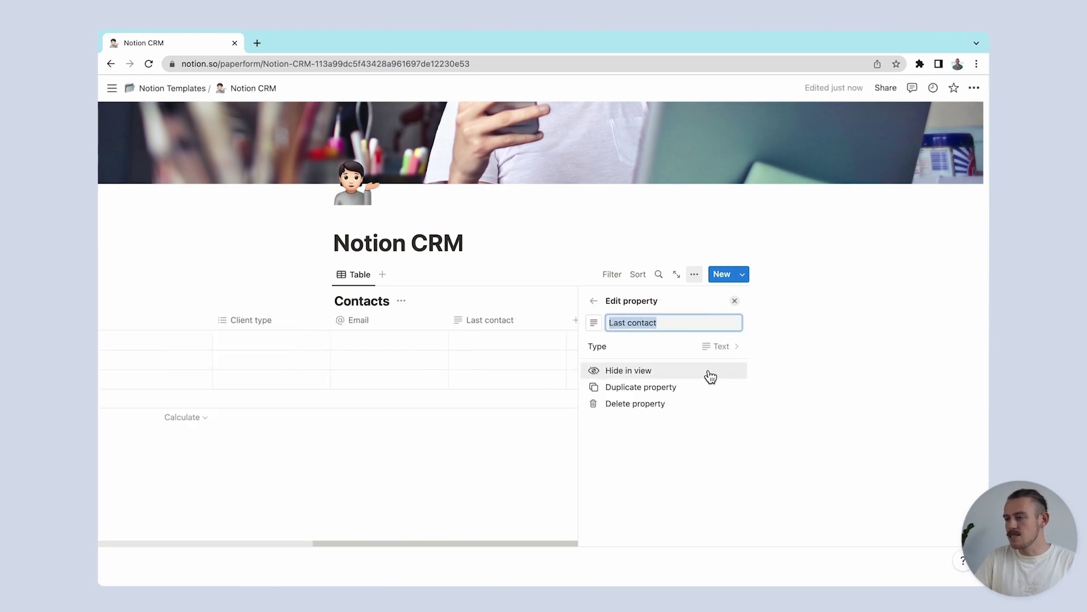
click(705, 377)
click(666, 449)
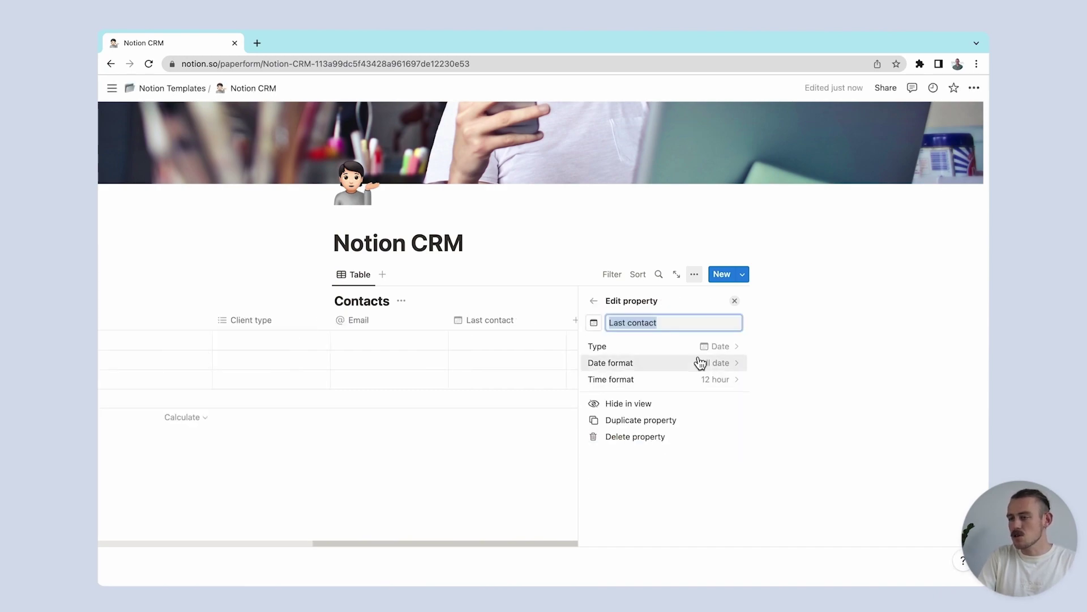
click(734, 301)
click(725, 318)
text(Role)
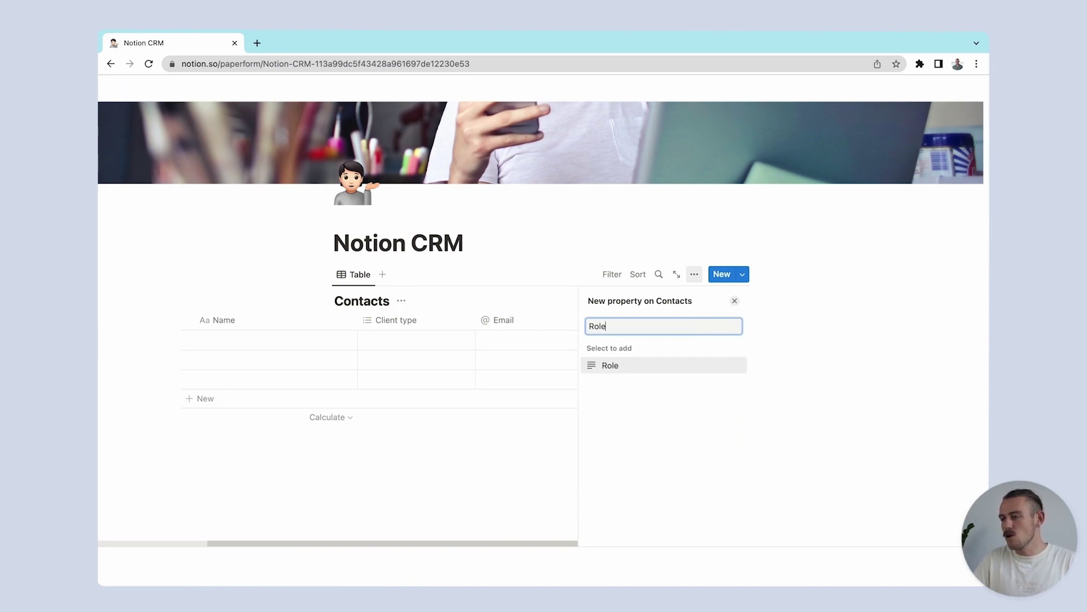
key(Return)
click(734, 301)
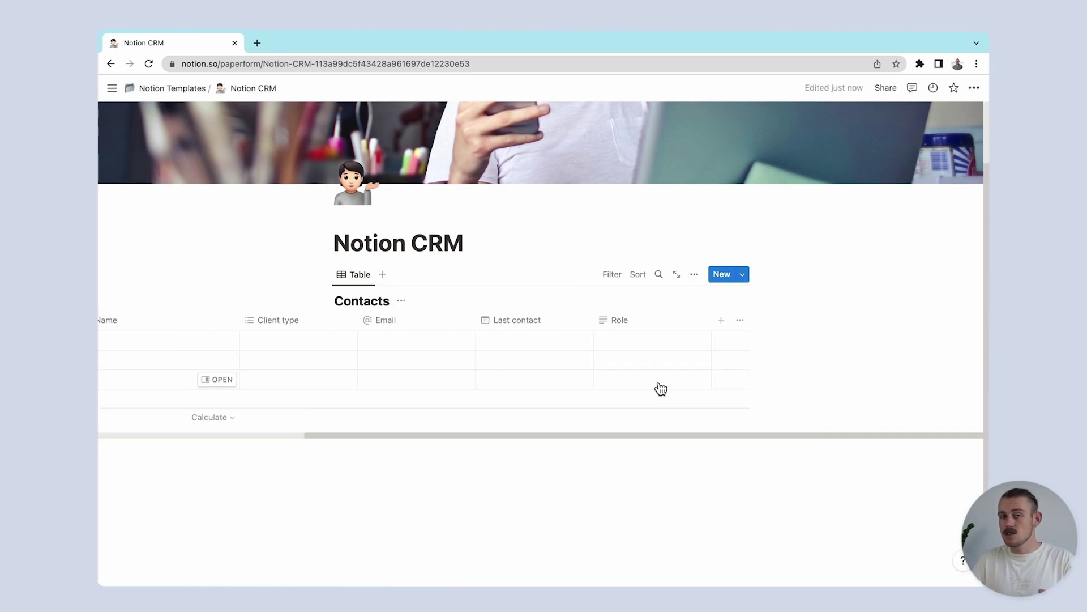
scroll(659, 389, left, 5)
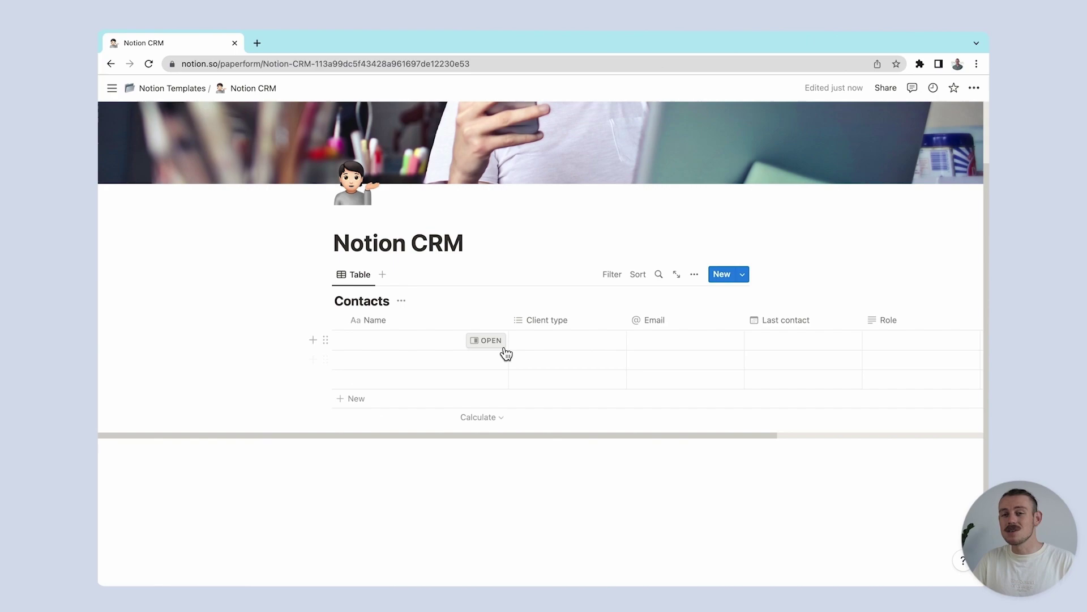
Step: Open the first row as a page, enter the contact's name and set Client type Onboarding
click(494, 343)
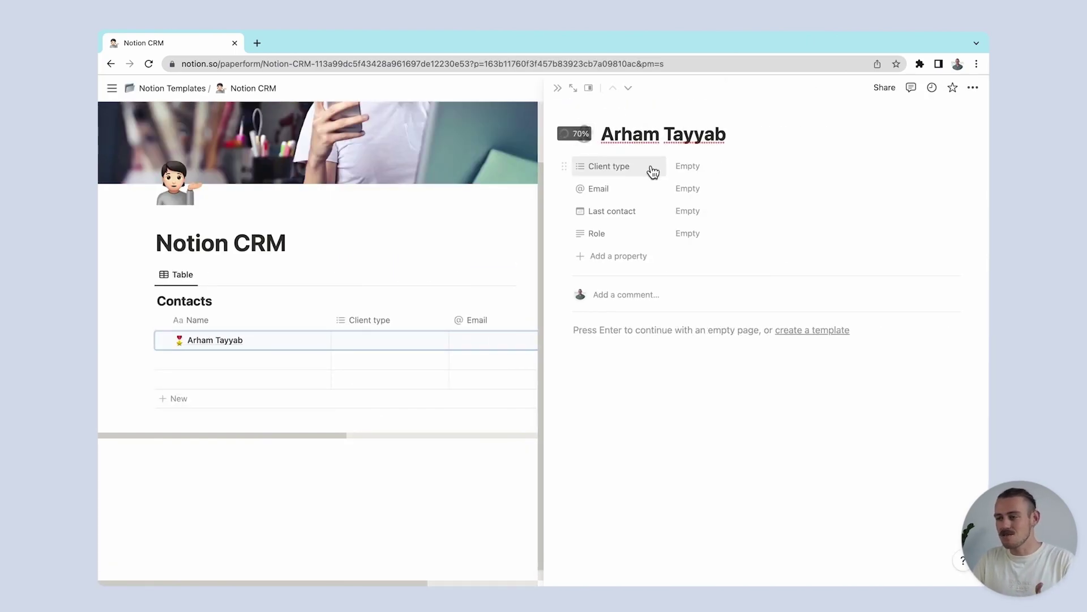
click(692, 168)
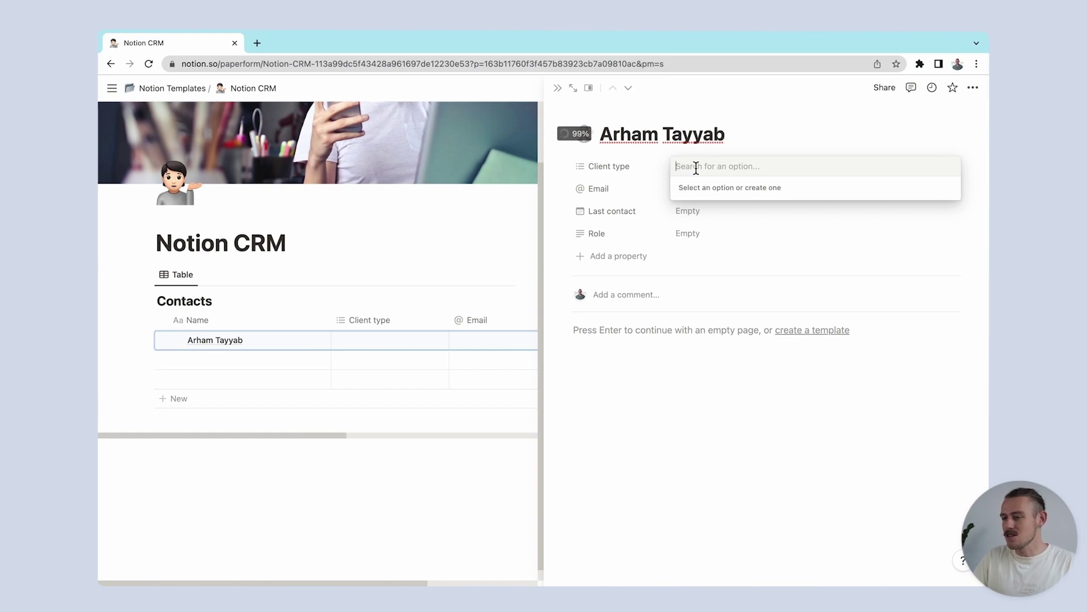
text(Onboarding)
key(Return)
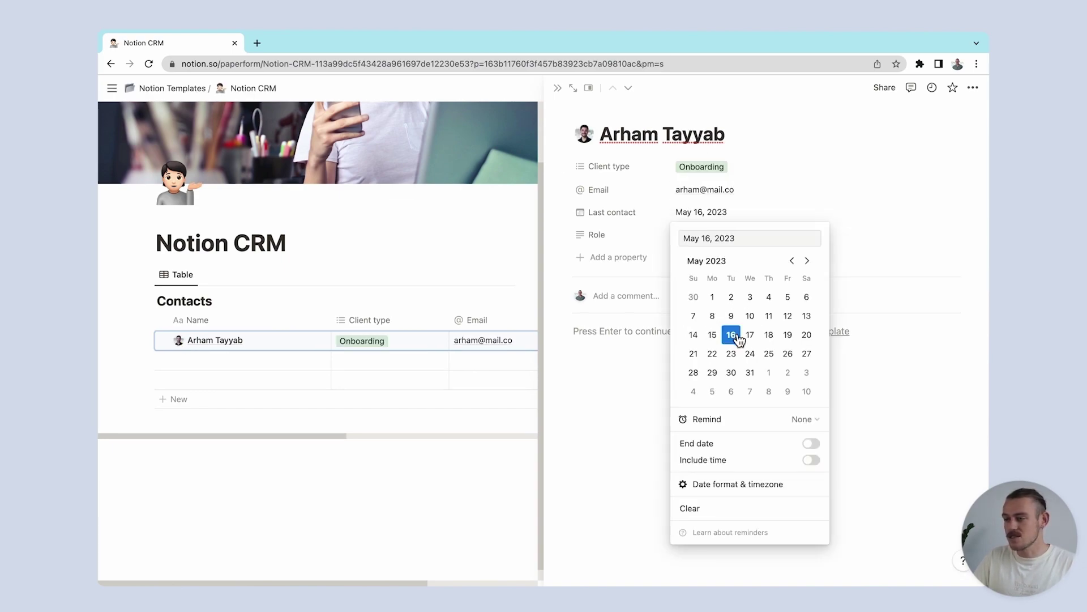
Step: Set Last contact May 16, 2023 and Role Digital Designer, then embed the pasted Giphy GIF
click(656, 242)
click(690, 237)
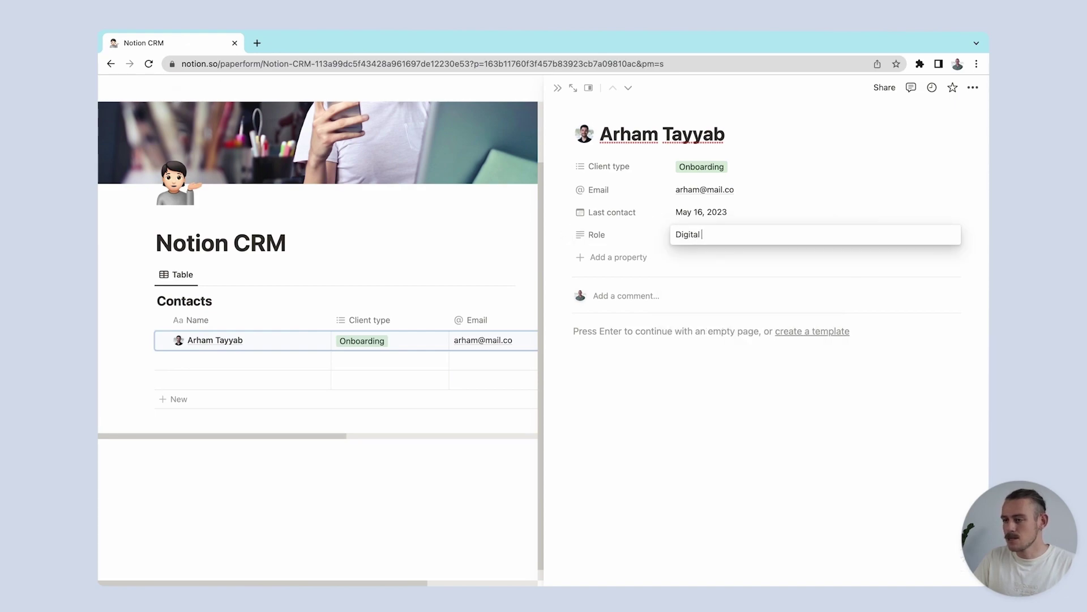
click(682, 332)
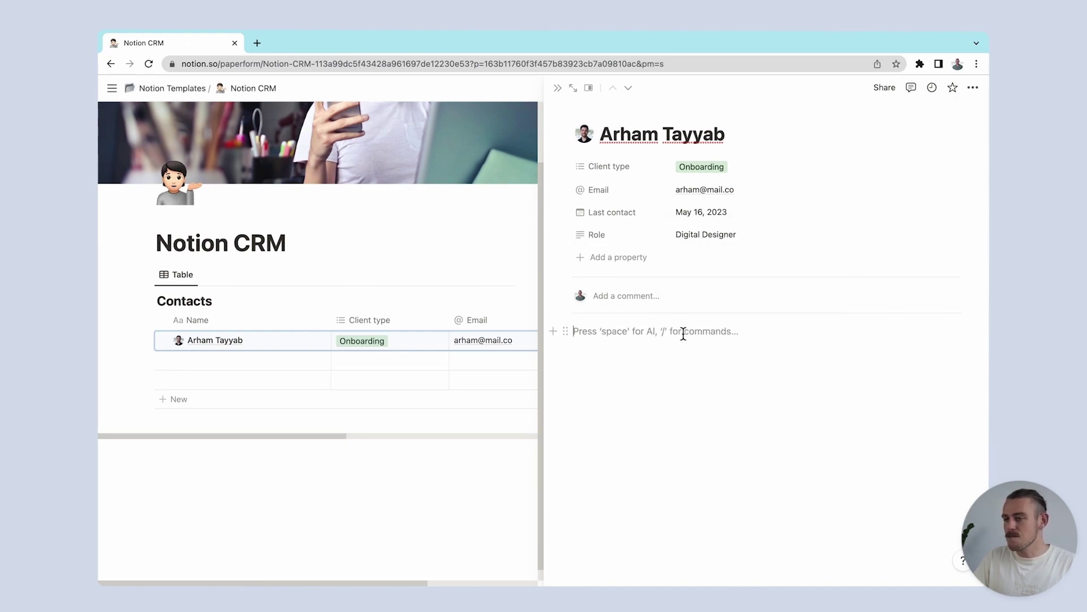
text(https://media.giphy.com/media/BpGWitbFZflfSUYuZ9/giphy.gif)
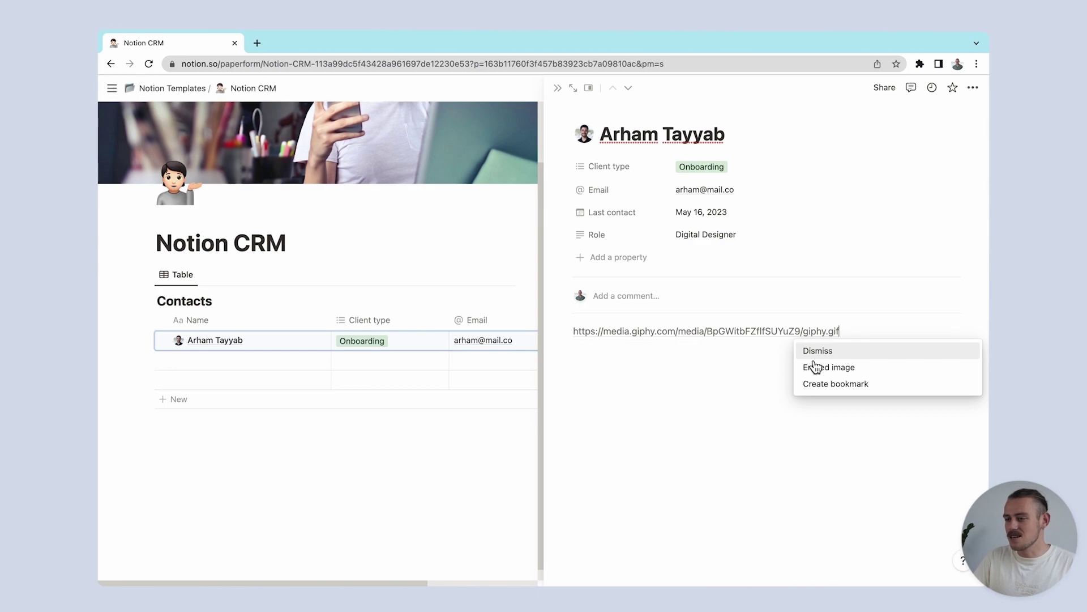
click(815, 368)
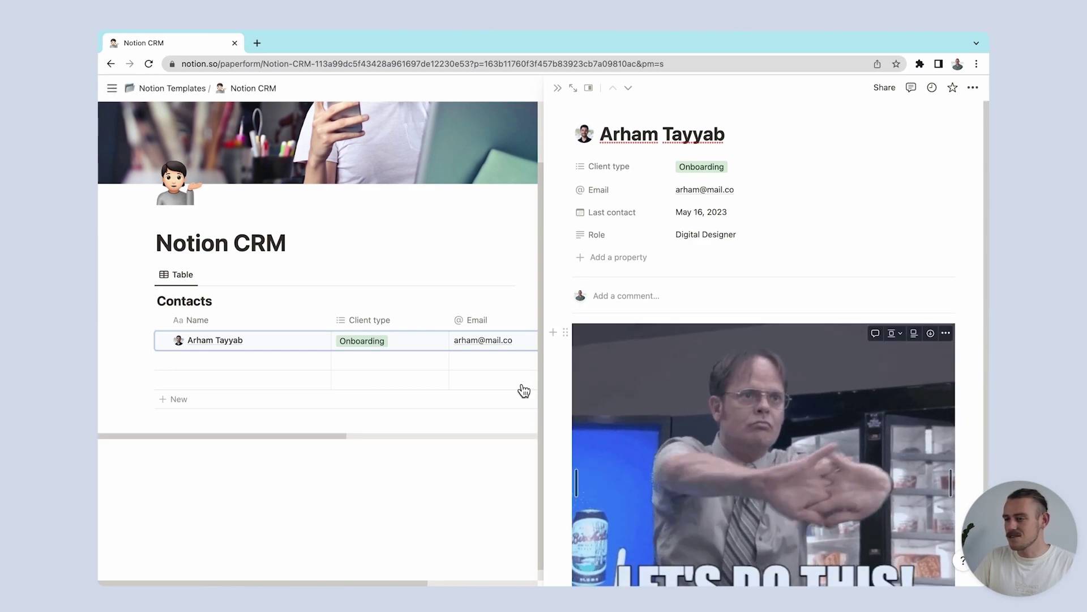
Step: Fill the second contact: name, Client type Opportunity, email, May 15, 2023, Role Visual Designer
click(318, 364)
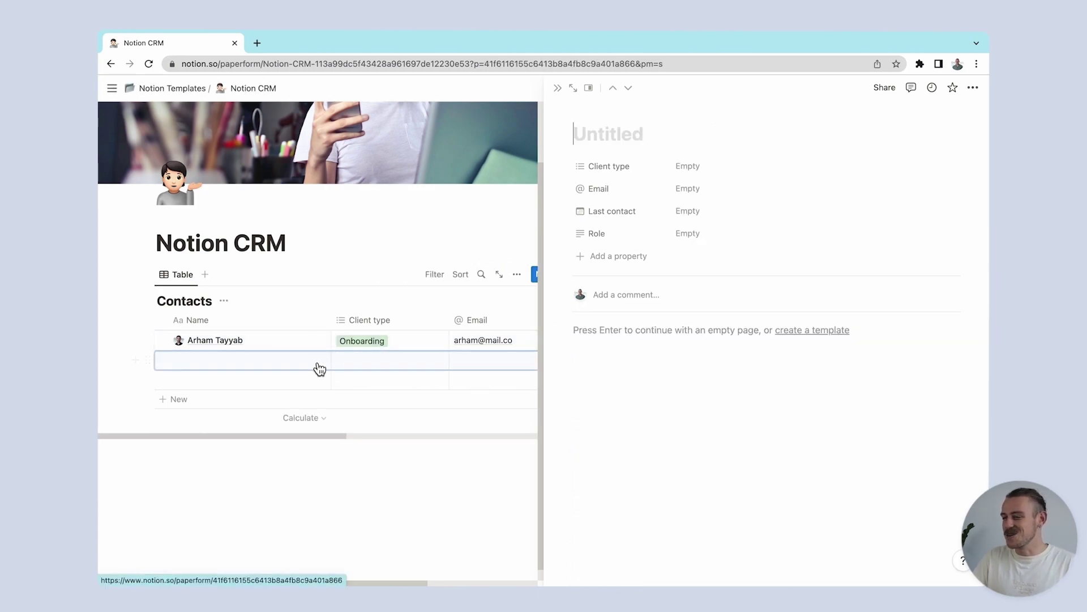
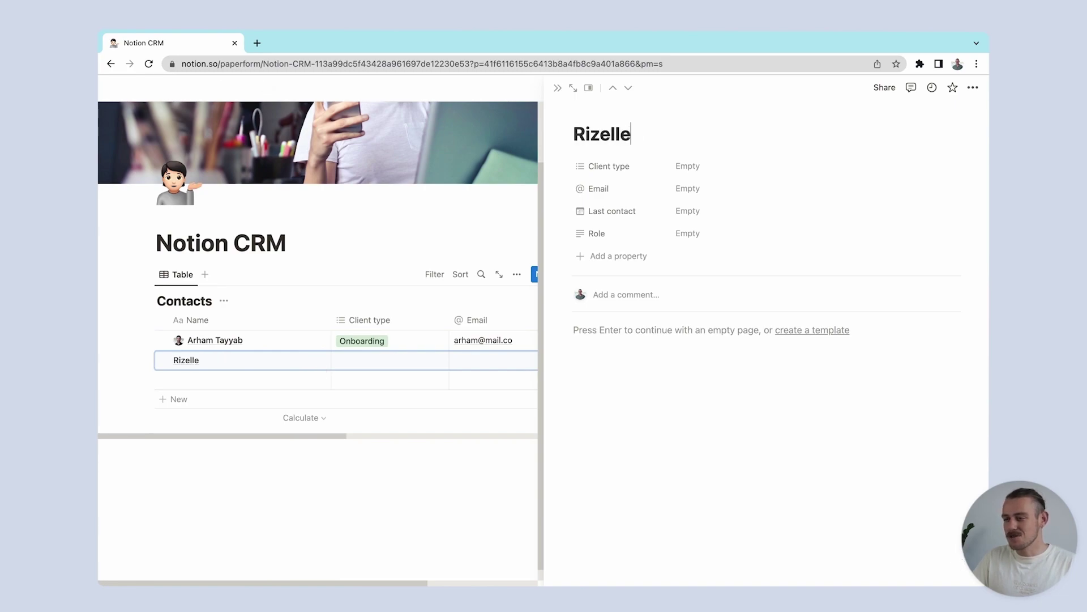
click(697, 167)
text(Opportunity)
key(Return)
key(Tab)
text(r)
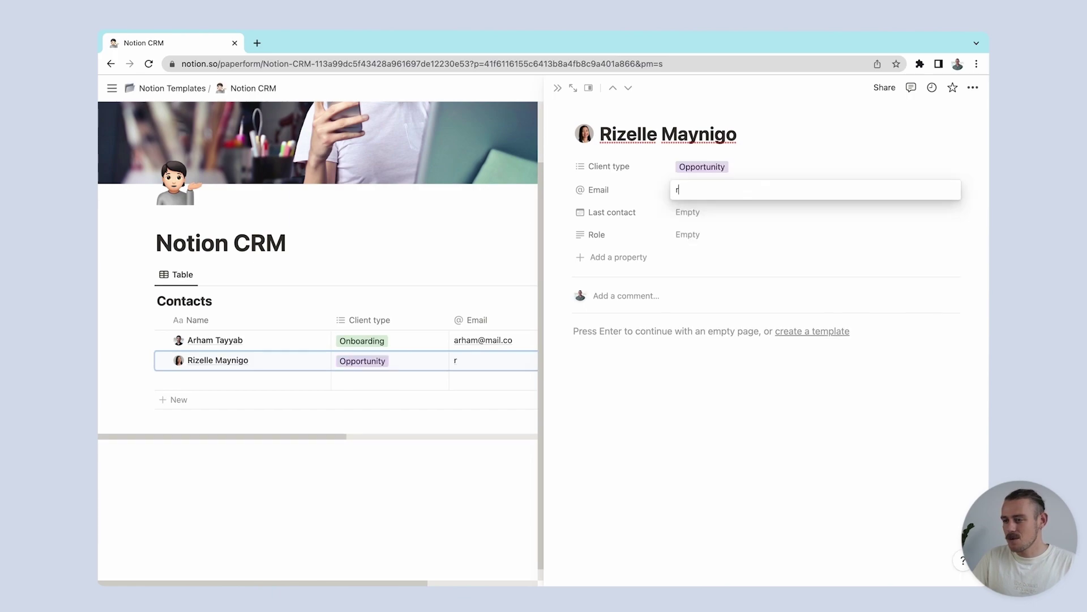
key(Tab)
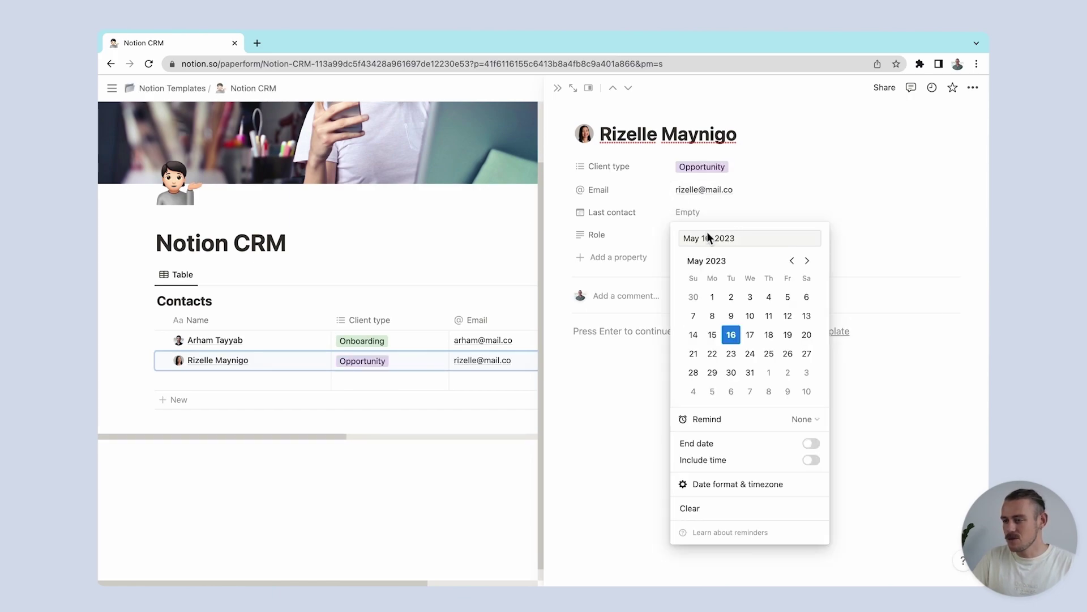
click(667, 249)
click(682, 239)
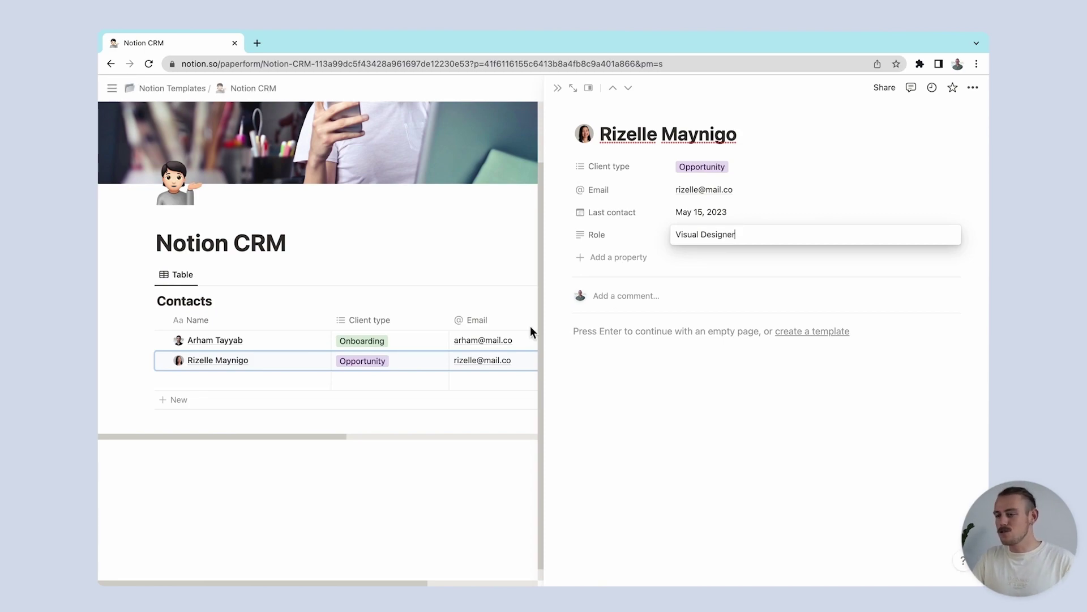
click(328, 384)
Step: Add a third contact with name, email, Client type Opportunity, May 14, 2023, Role Content Manager
click(327, 383)
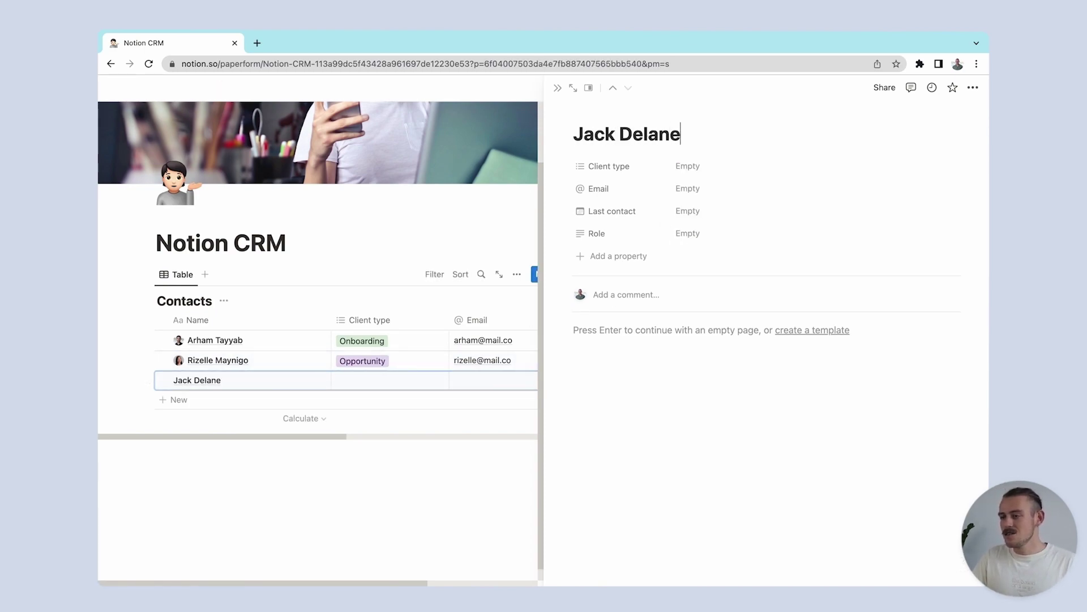
click(678, 165)
click(713, 221)
click(668, 181)
click(693, 190)
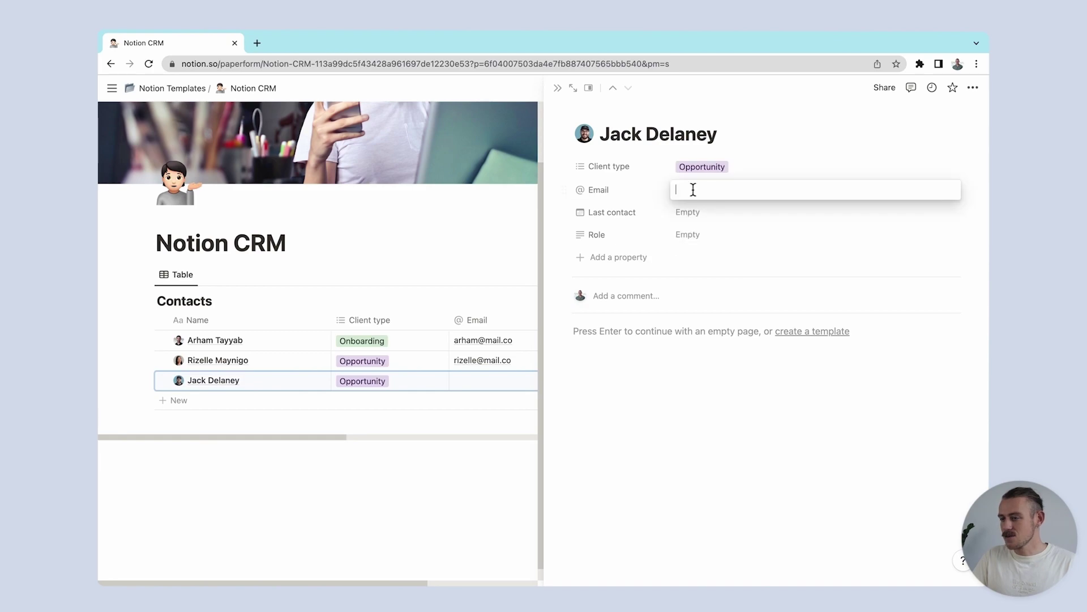
click(688, 211)
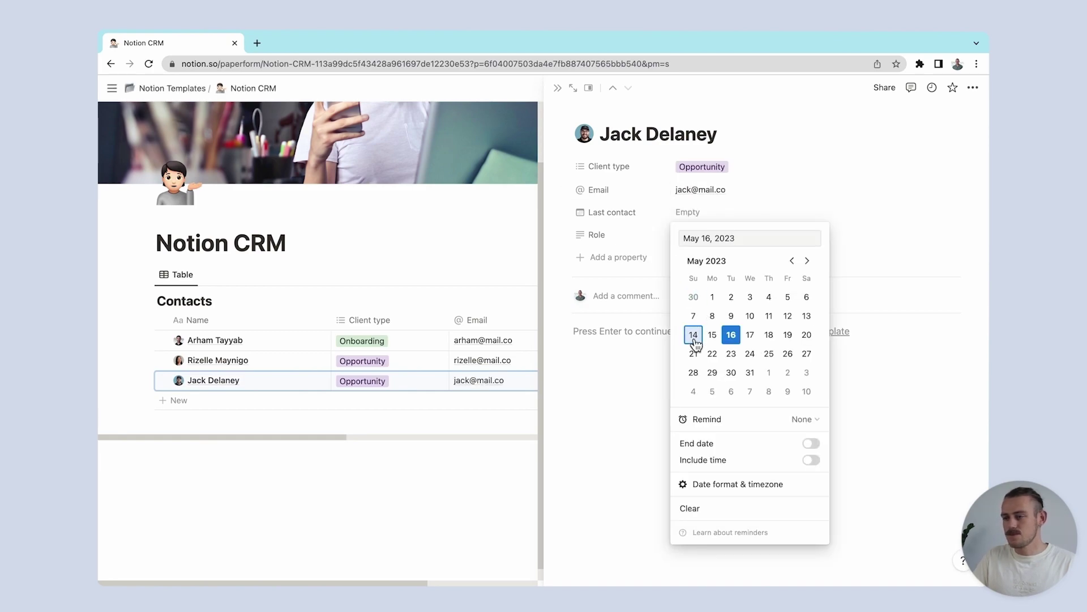
click(694, 335)
click(666, 242)
click(684, 240)
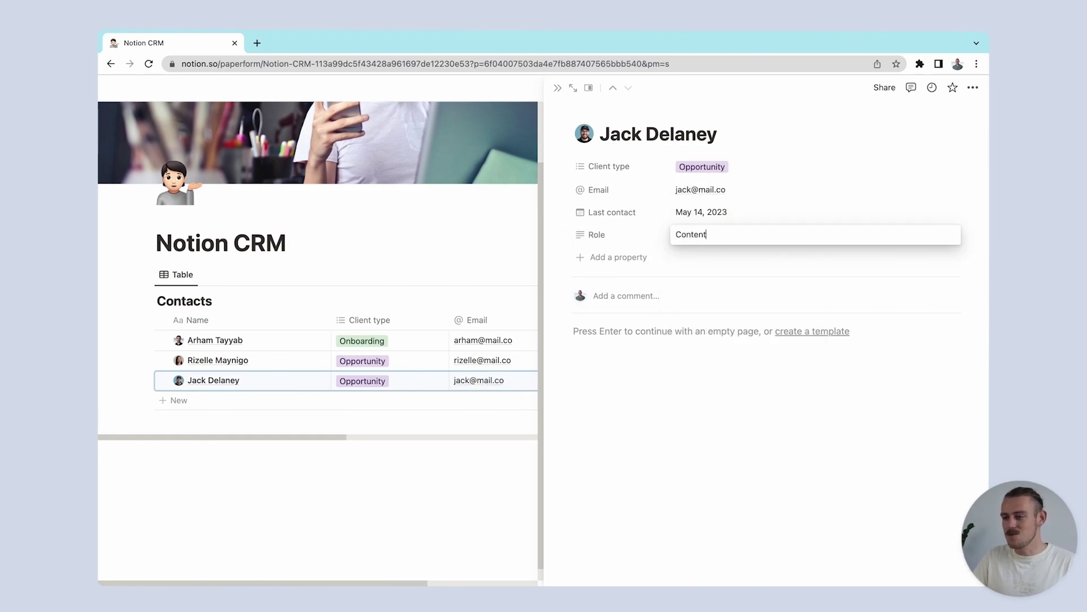
text(Content Manager)
key(Return)
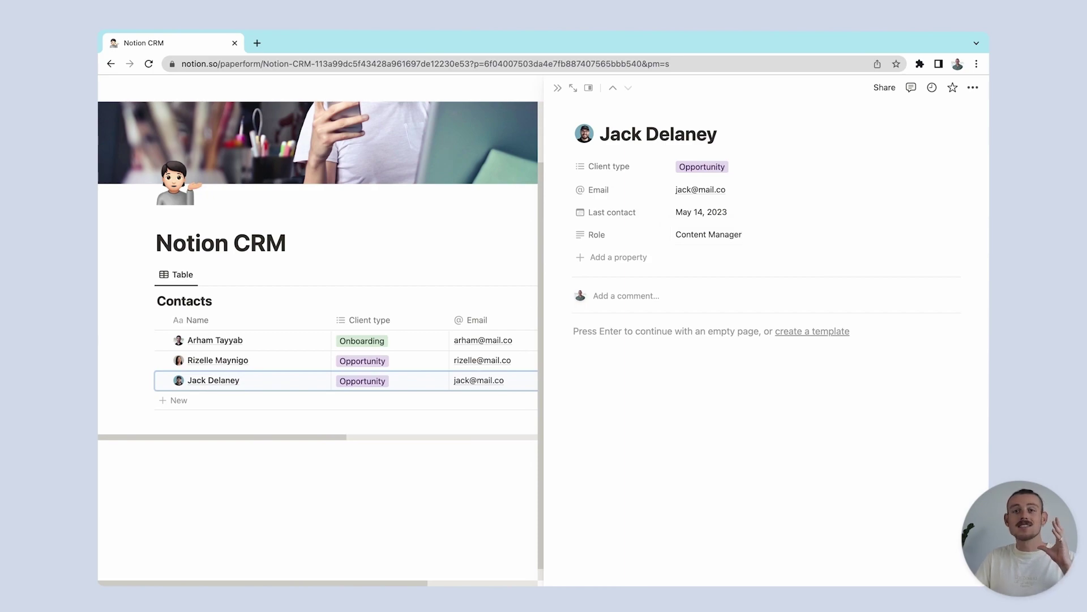
Step: Close the contact page, try a List view of Contacts, then return to the Table view
click(561, 89)
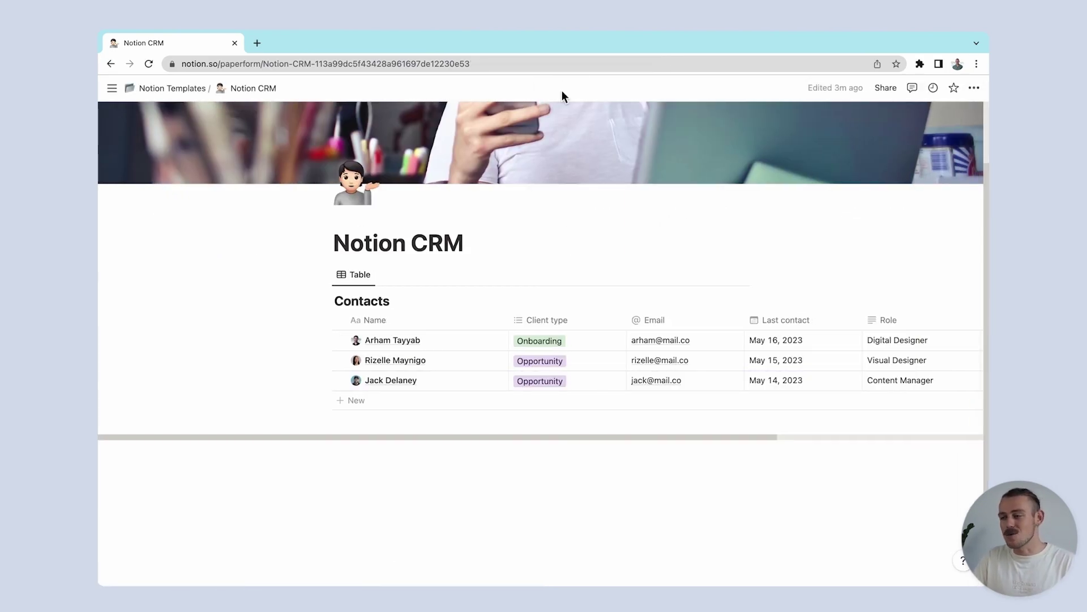
click(556, 437)
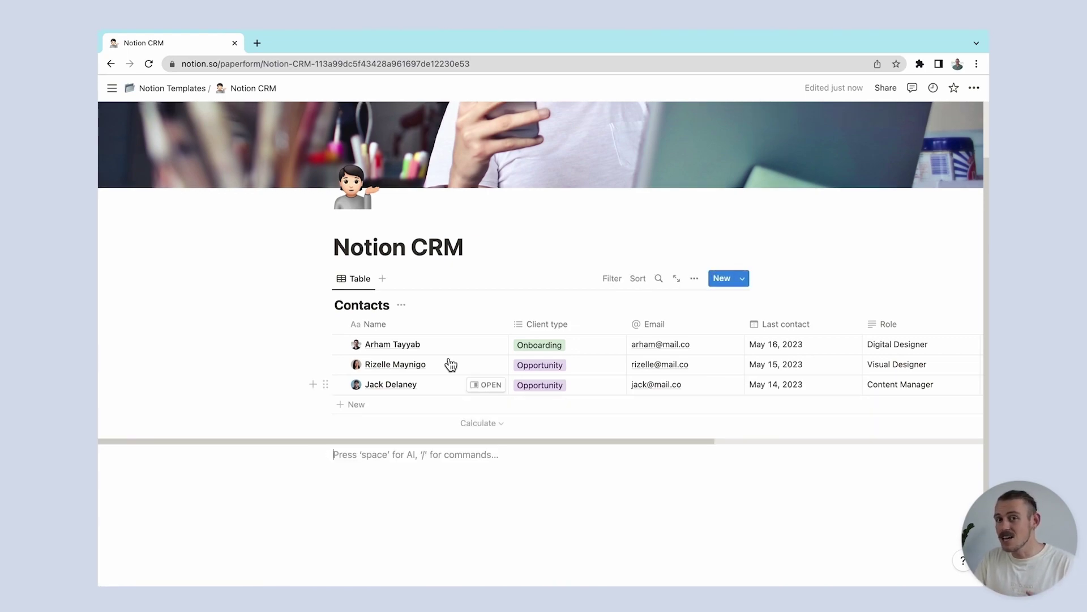
click(387, 280)
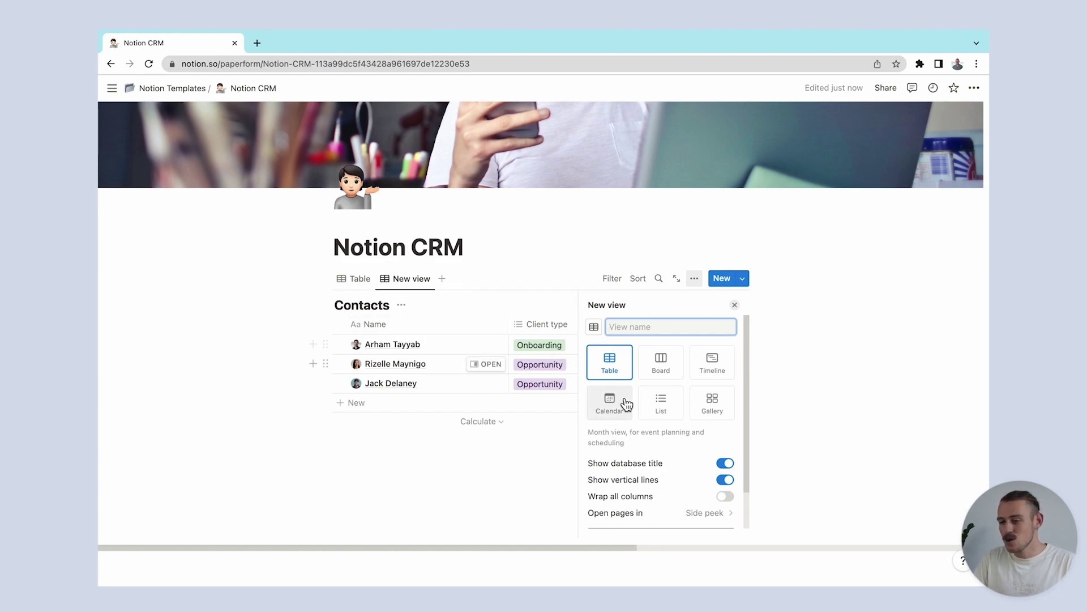
click(661, 403)
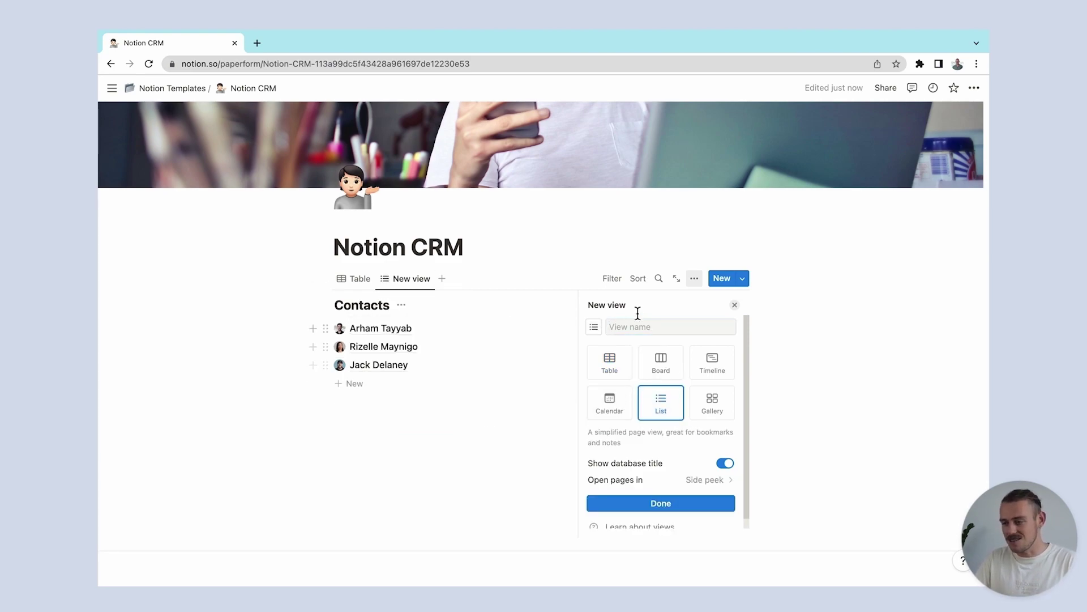
click(614, 279)
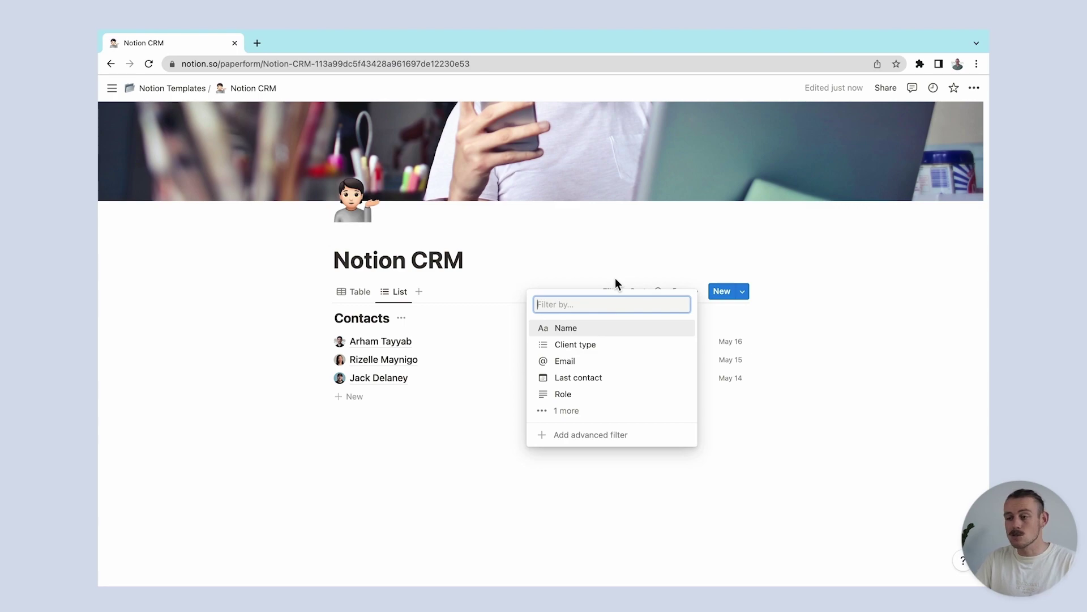
click(361, 295)
click(361, 295)
Step: Insert a gallery view below the table using Contacts as its source
click(540, 472)
scroll(540, 469, down, 1)
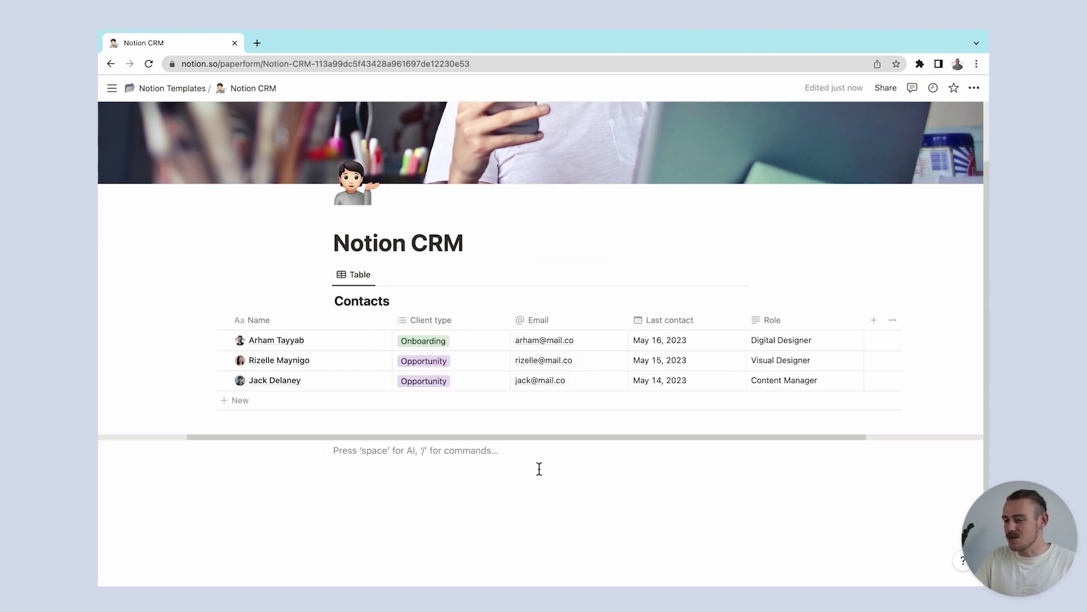
text(/galler)
key(Return)
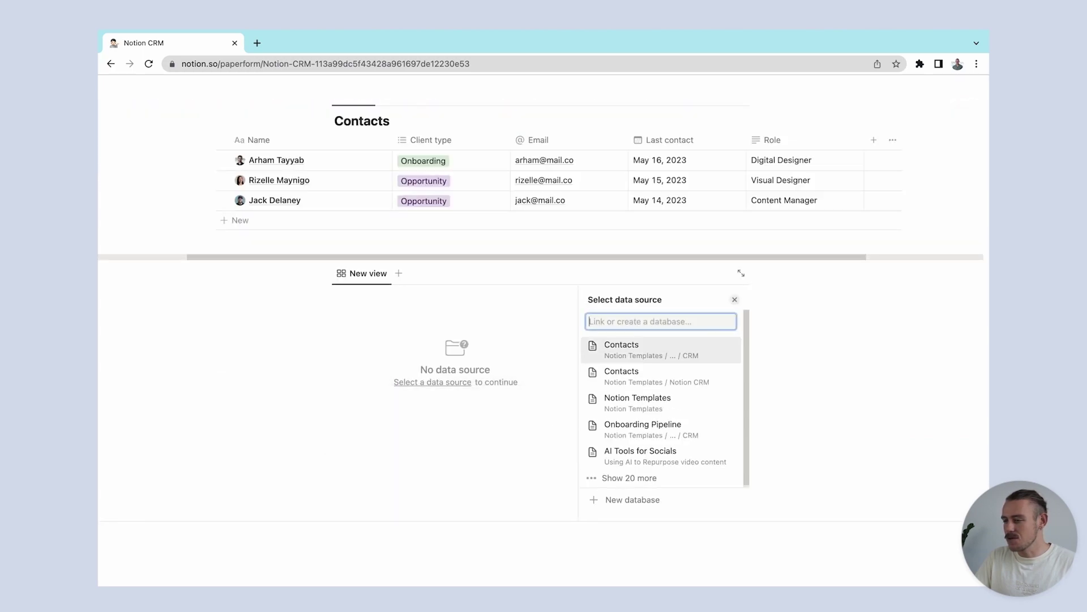
key(Return)
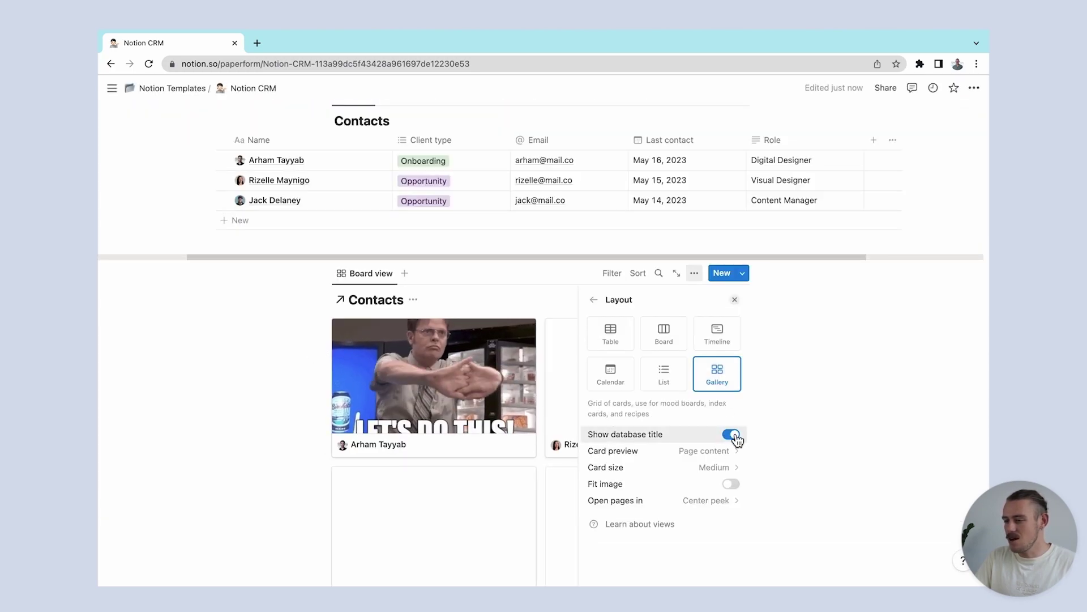
Step: Hide the gallery's database title, use Small cards, and show Email on each card
click(732, 435)
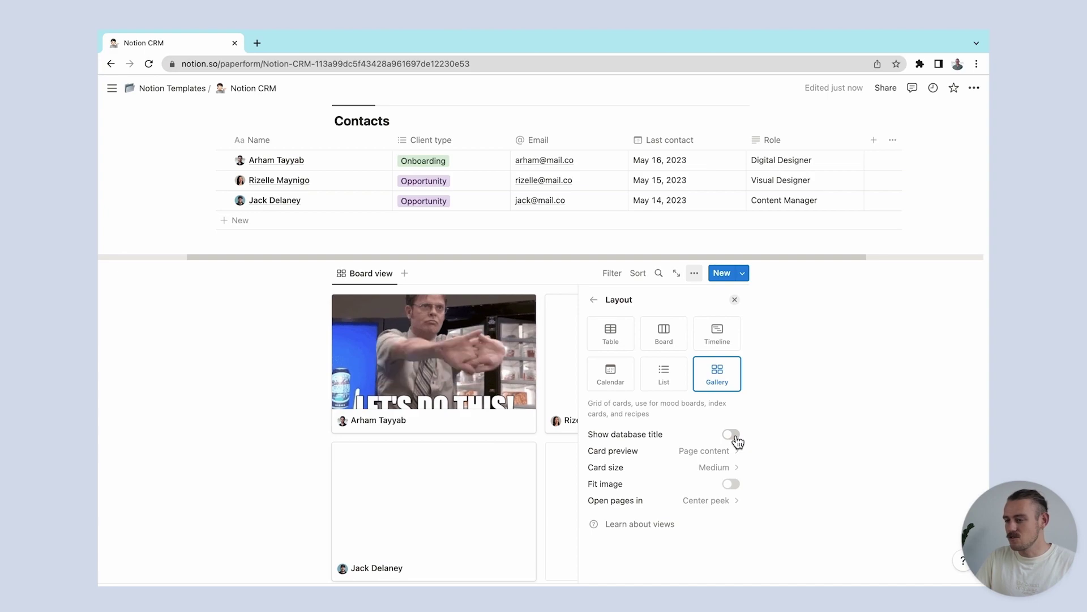
click(736, 465)
click(719, 491)
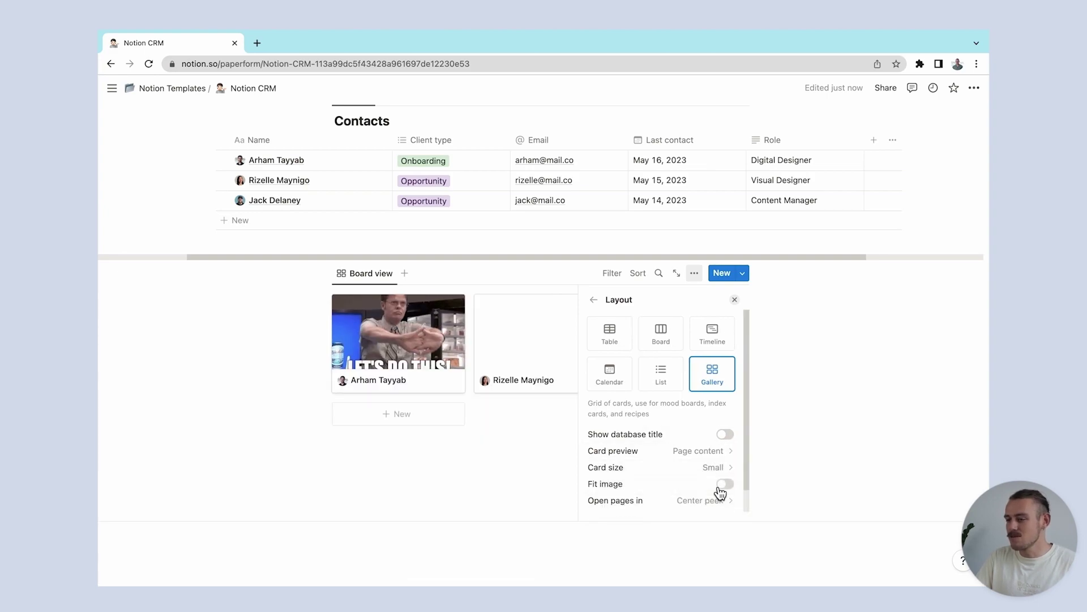
click(697, 394)
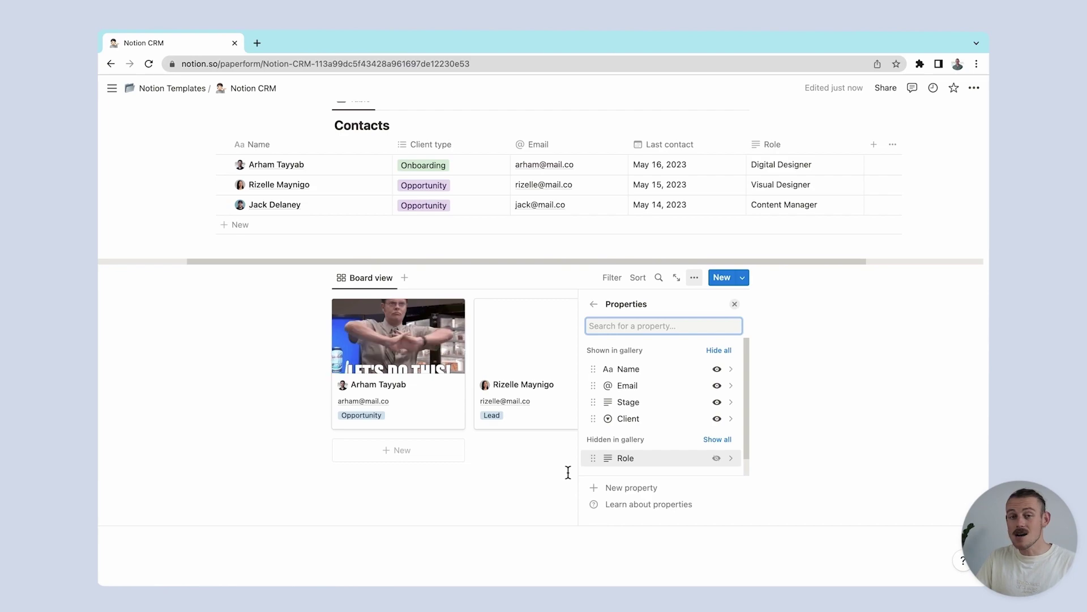
click(568, 474)
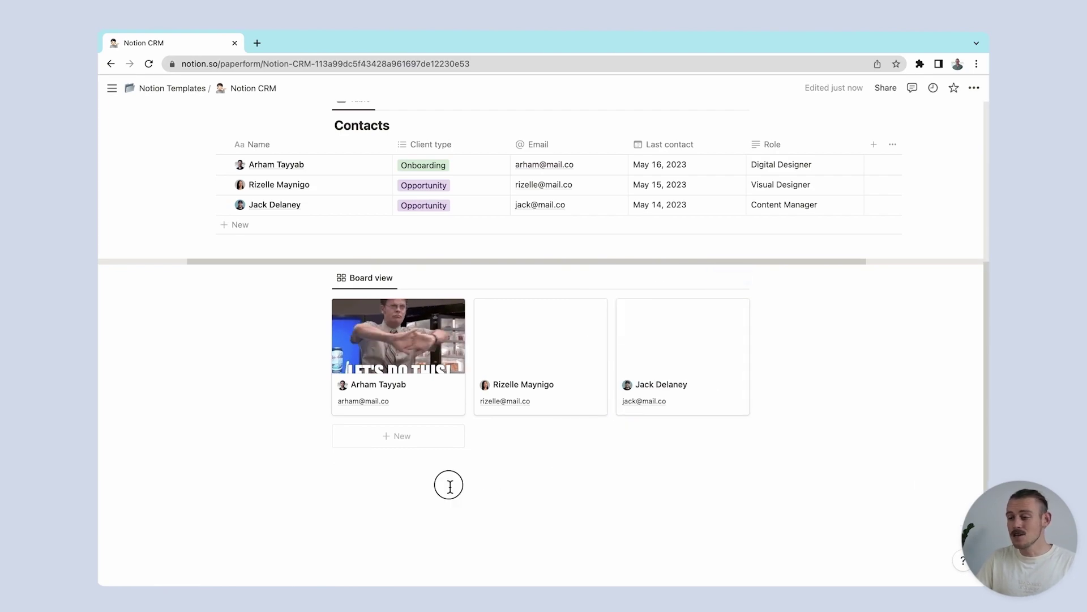
click(450, 487)
Step: Insert a Contacts board view with its database title hidden
text(/boardv)
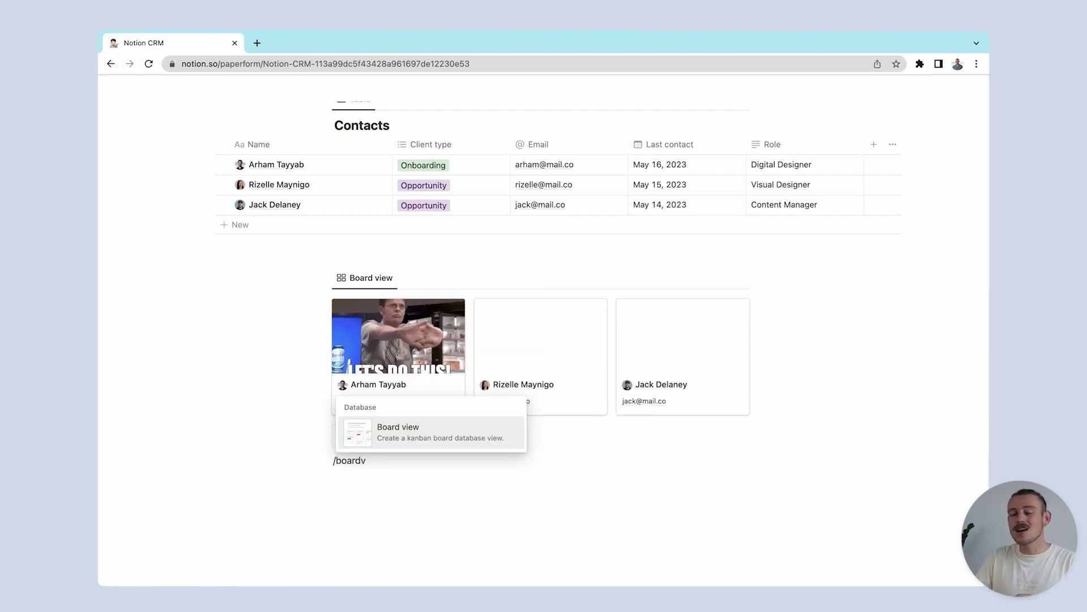
key(Return)
click(667, 340)
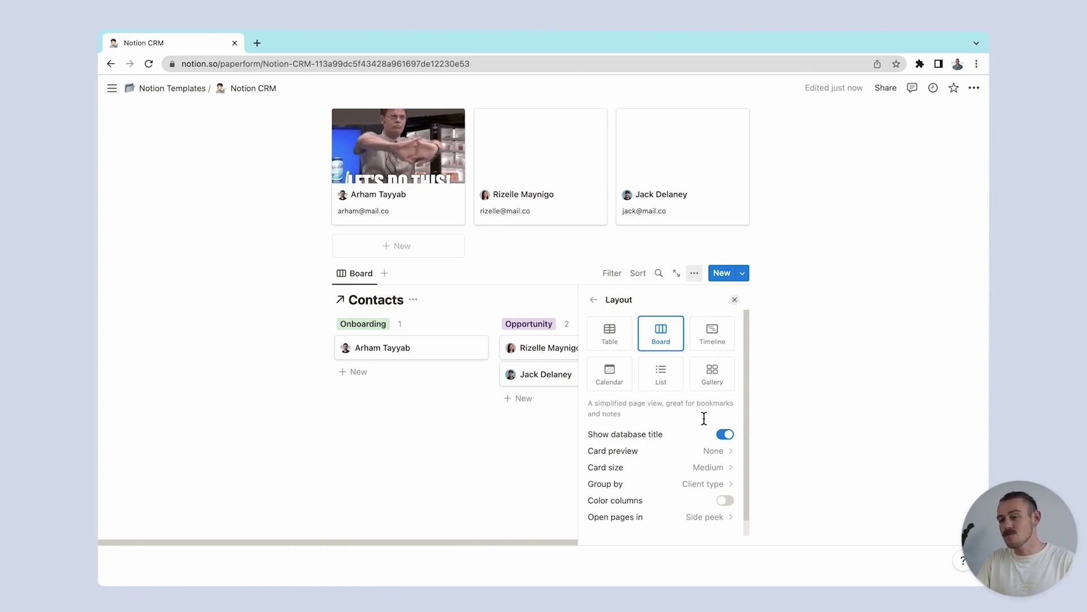
click(725, 436)
click(594, 300)
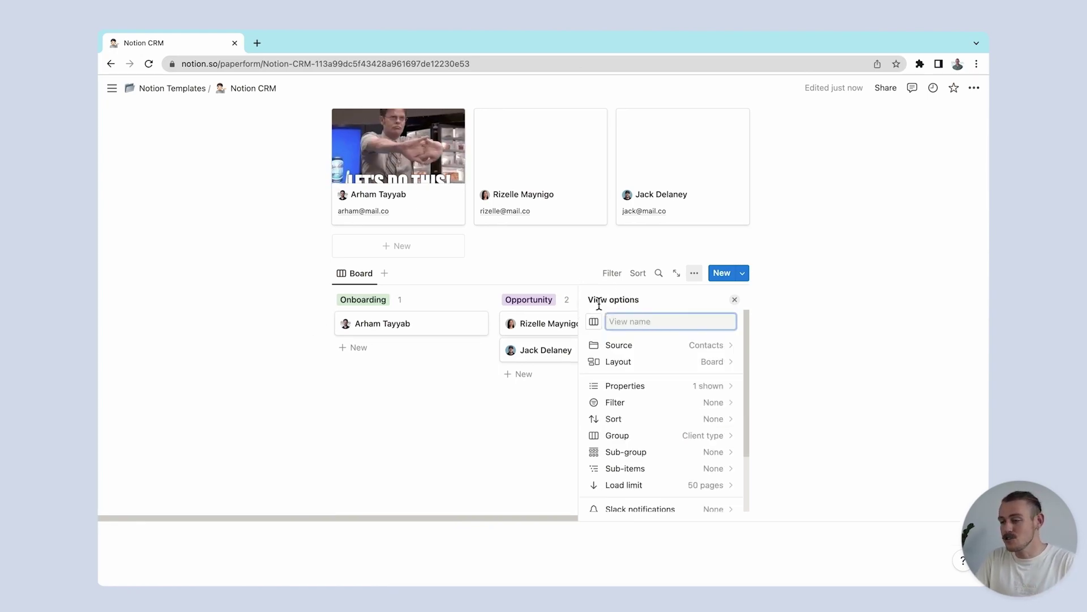
click(673, 392)
Step: Add a Stage select property with options Onboarding questionnaire and Project kick-off meeting
click(647, 488)
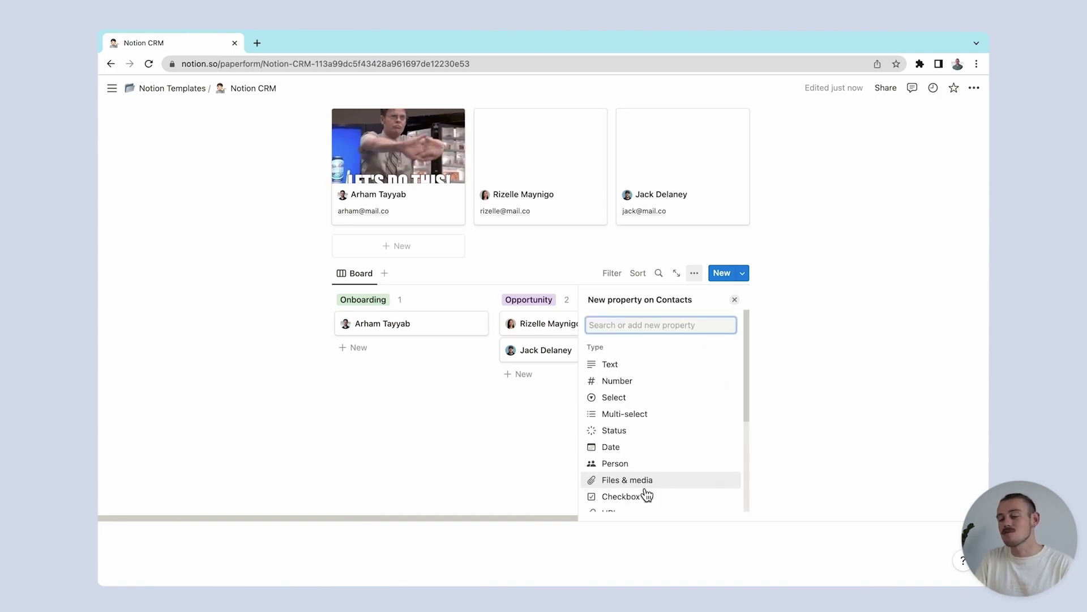
text(Stage)
click(683, 369)
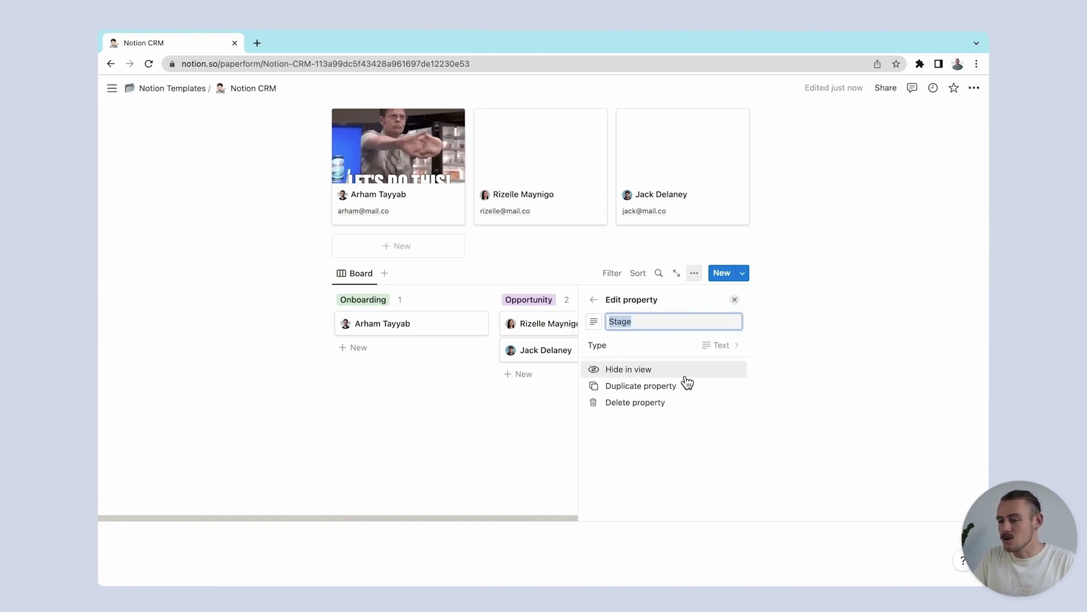
click(695, 356)
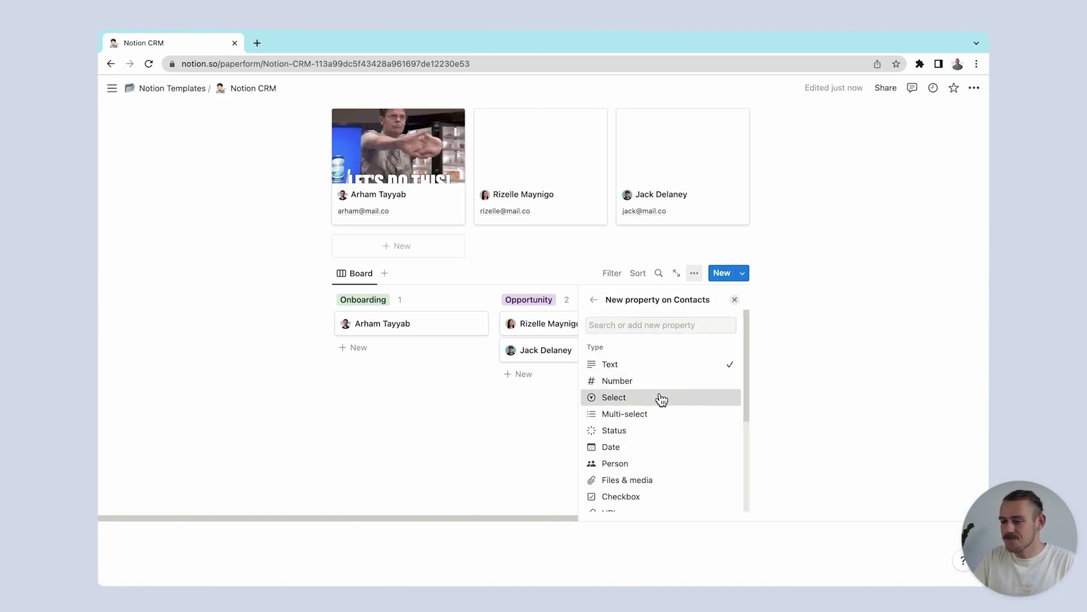
click(661, 397)
click(661, 390)
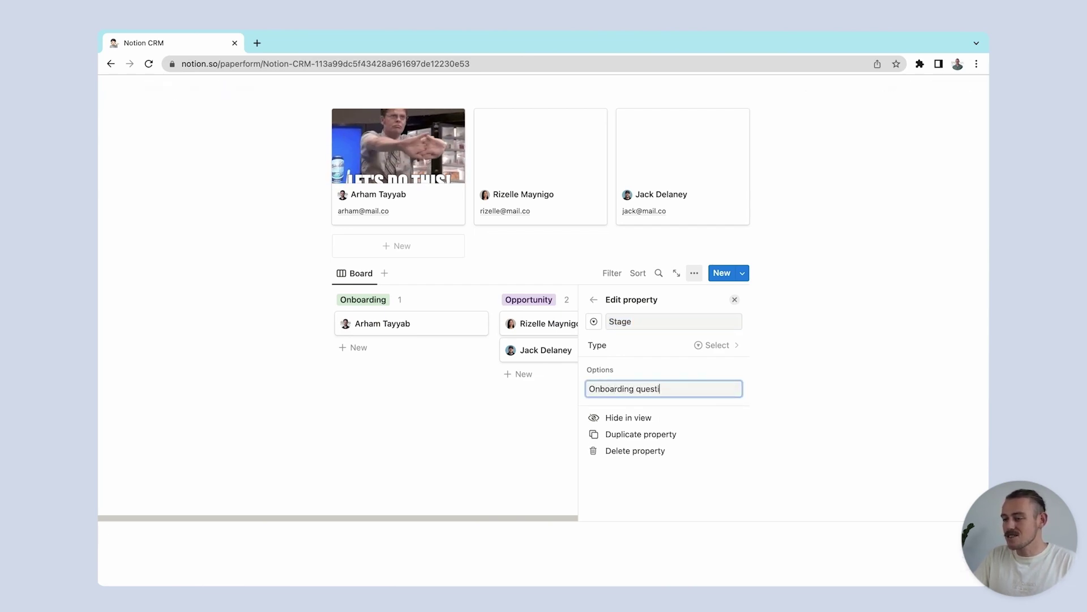
text(Onboarding questionnaire)
key(Return)
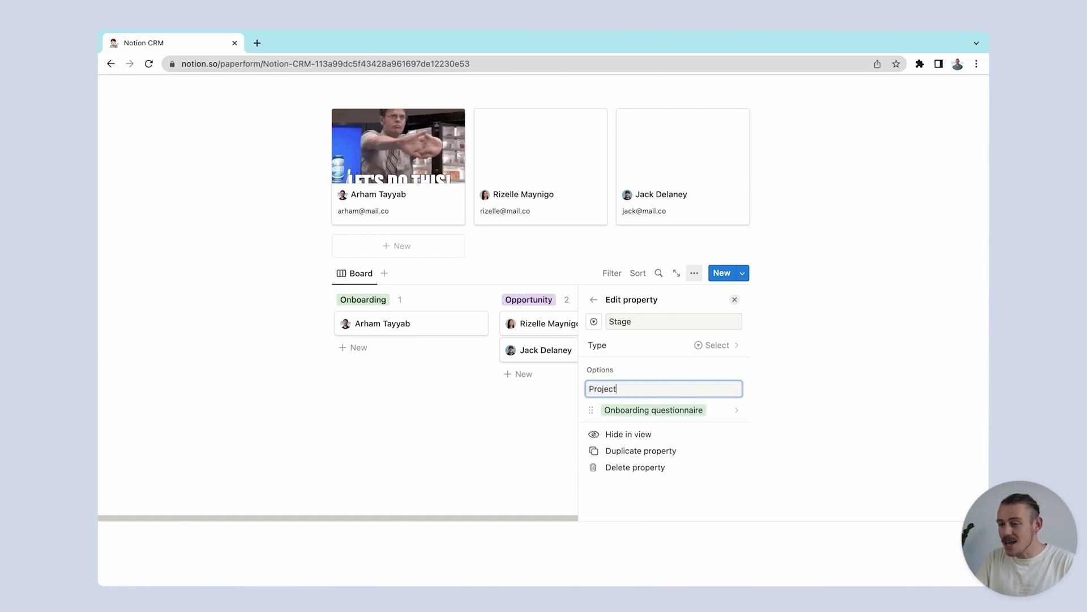
text(Project kick-off meeting)
key(Return)
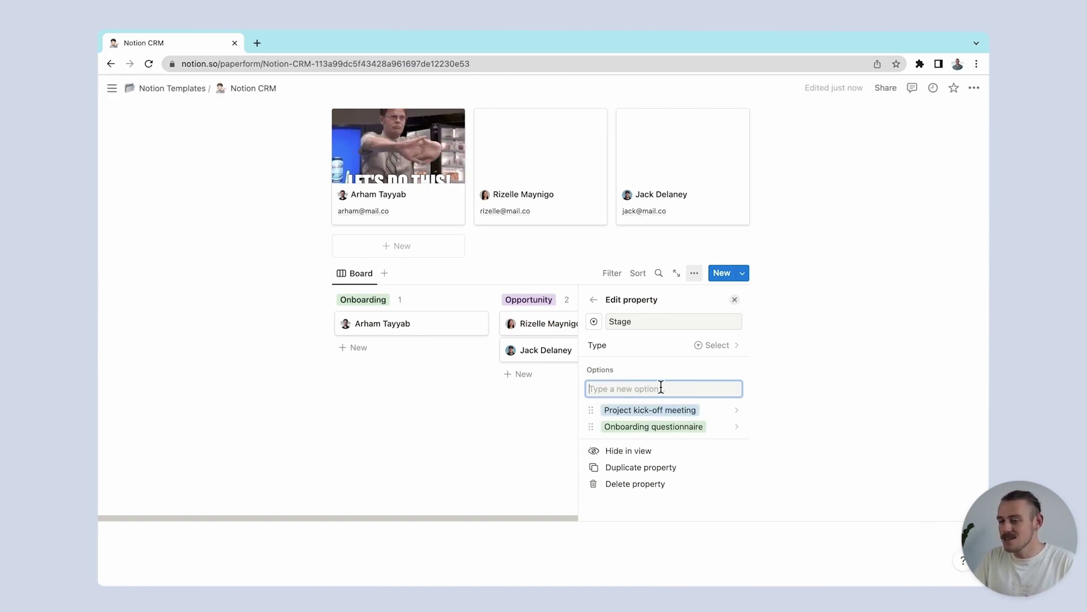
key(Escape)
Step: Group the board by the Stage property
click(695, 273)
click(716, 435)
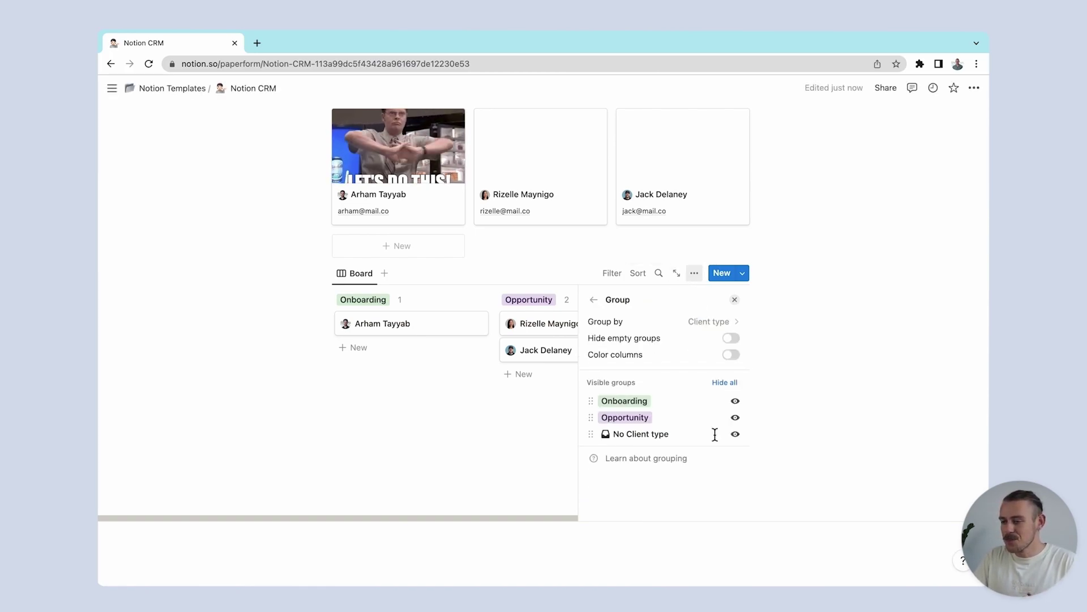
click(715, 320)
click(657, 428)
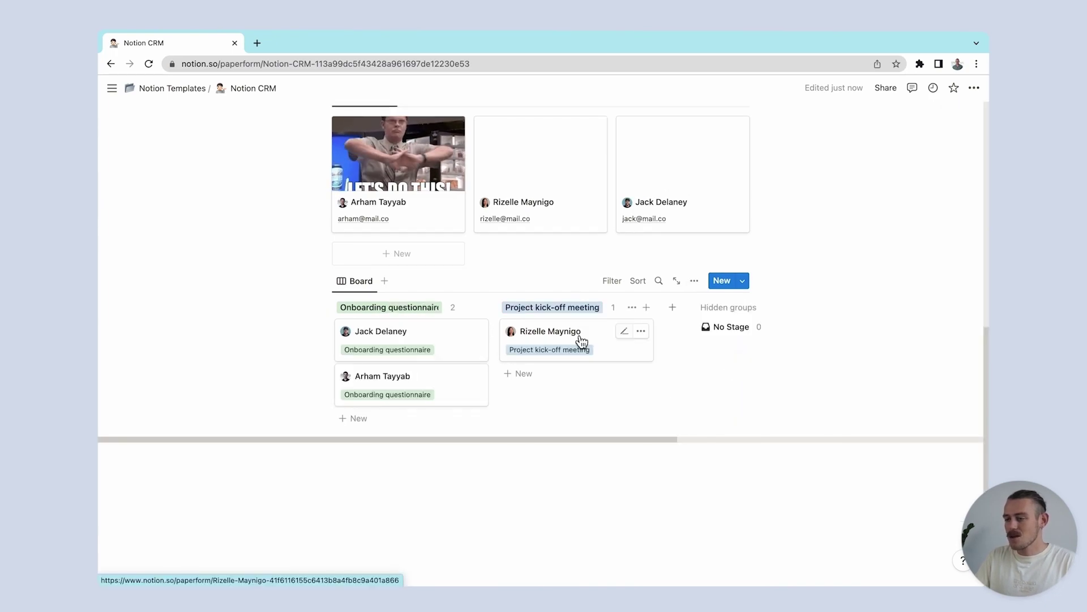
click(348, 456)
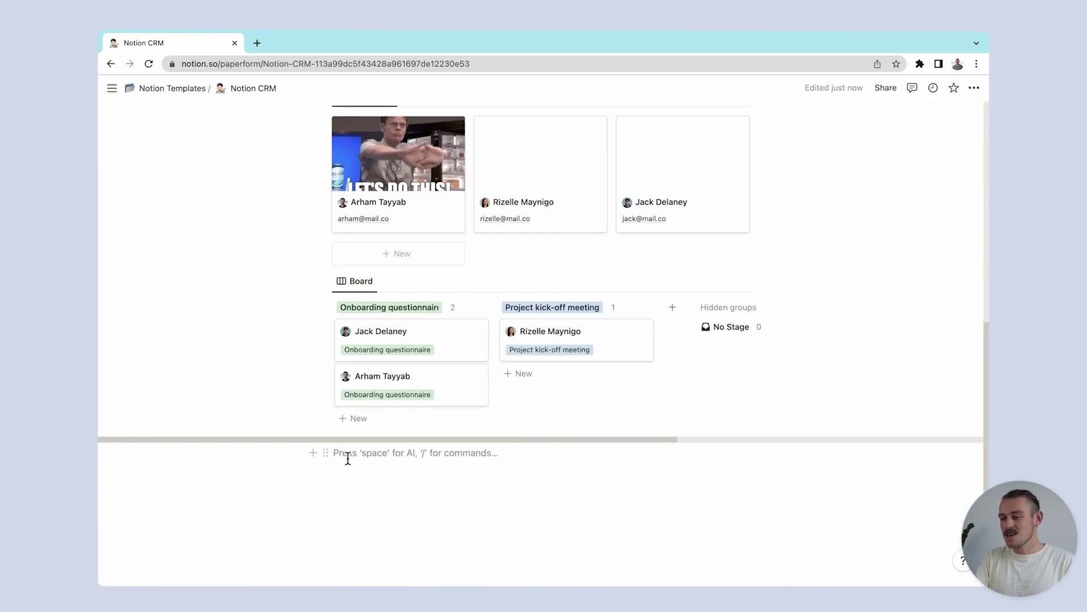
Step: Make 'Onboarding Pipeline' a Heading 1 and drag it above the stage board
text(/head)
key(Return)
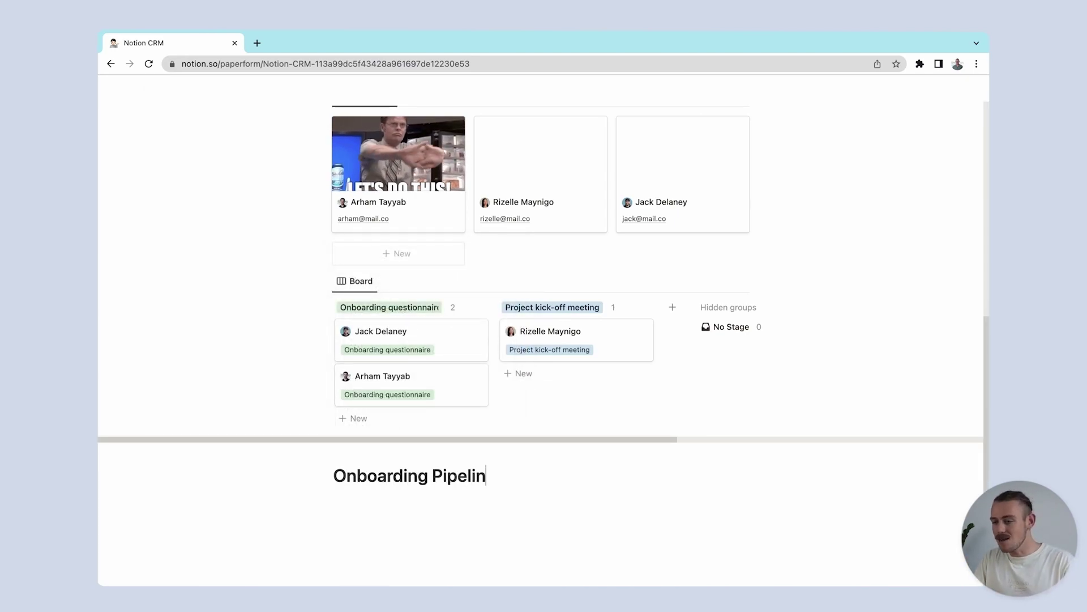
drag(326, 478, 350, 272)
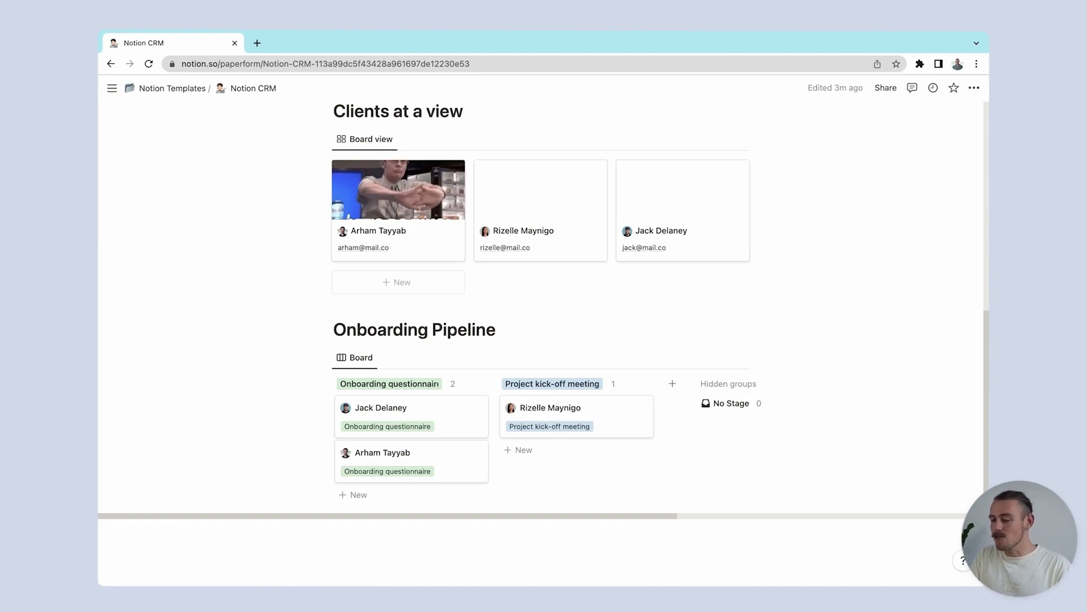
click(259, 42)
Step: Go to paperform.co and start creating a new form from scratch
text(paperform)
key(Return)
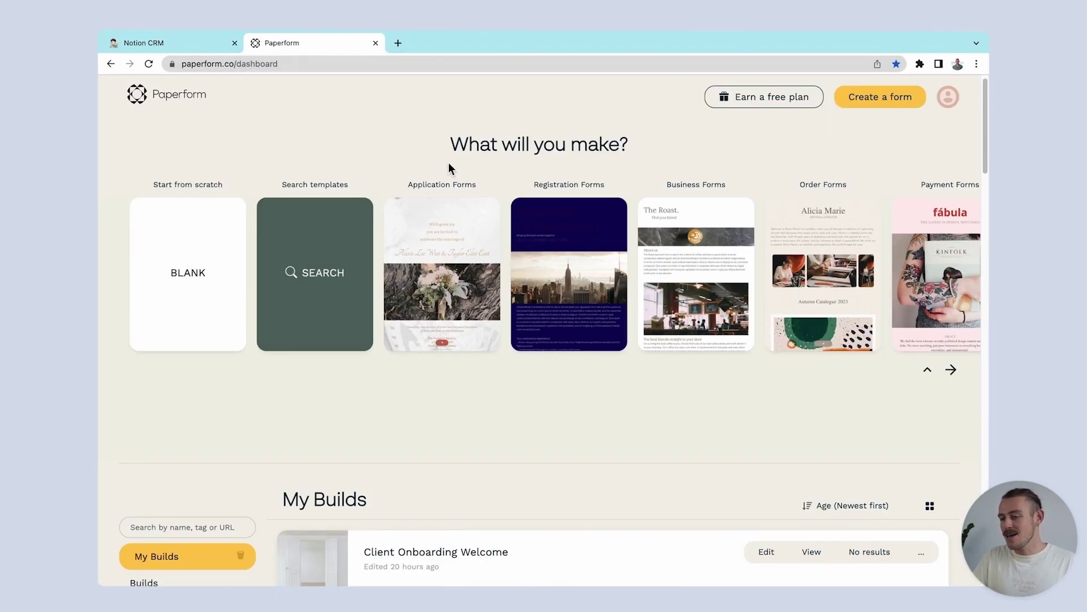
click(866, 104)
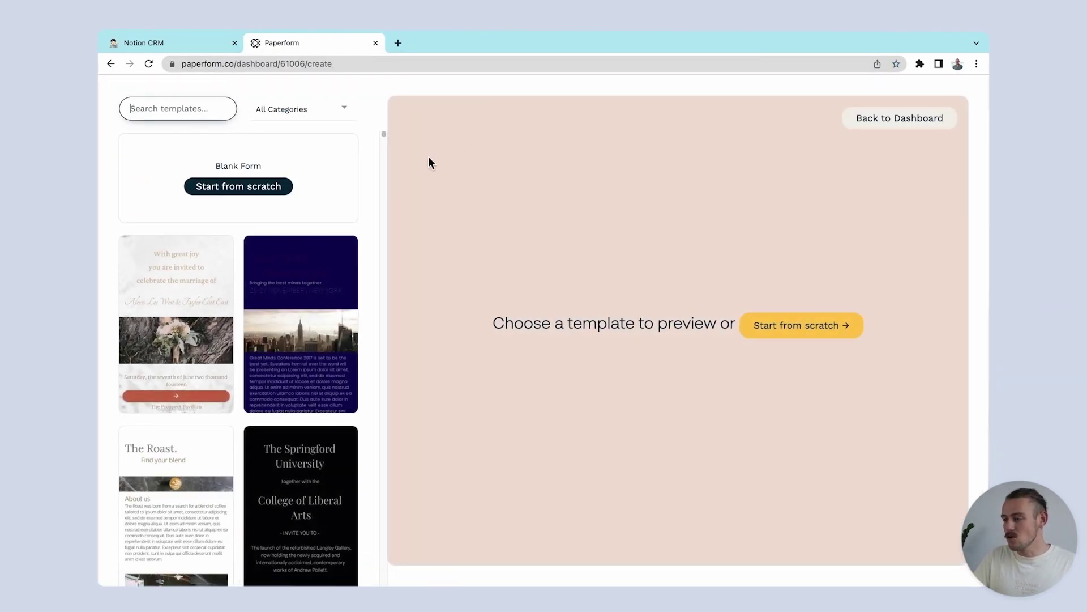
scroll(315, 466, down, 10)
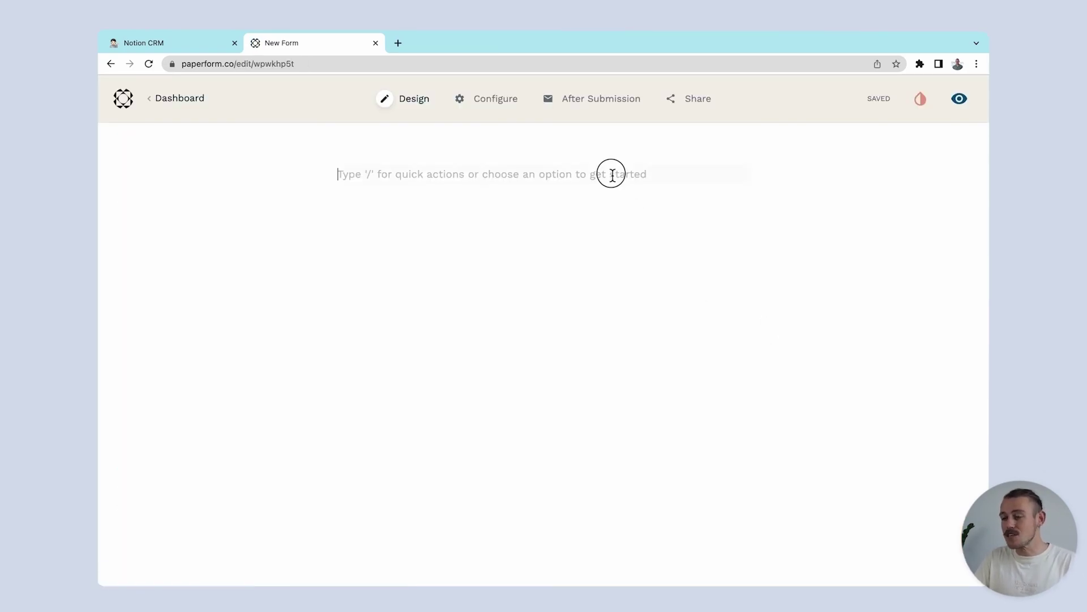
Step: Add text, email and text questions, titling them 'What is your email?' and 'What is your role?'
click(610, 174)
text(/)
key(Return)
text(/ema)
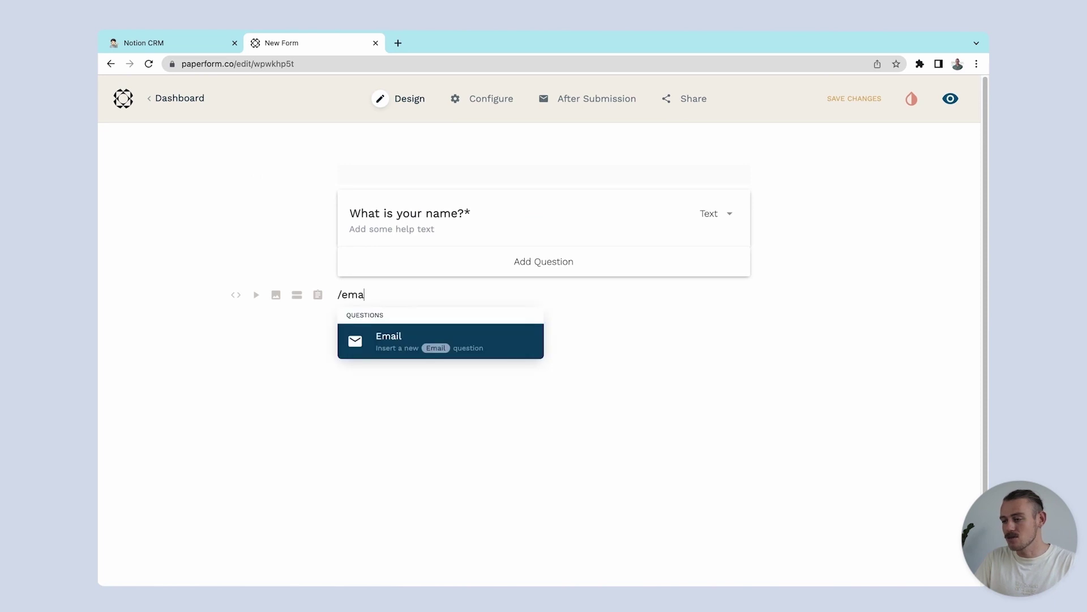
key(Return)
text(/)
key(Return)
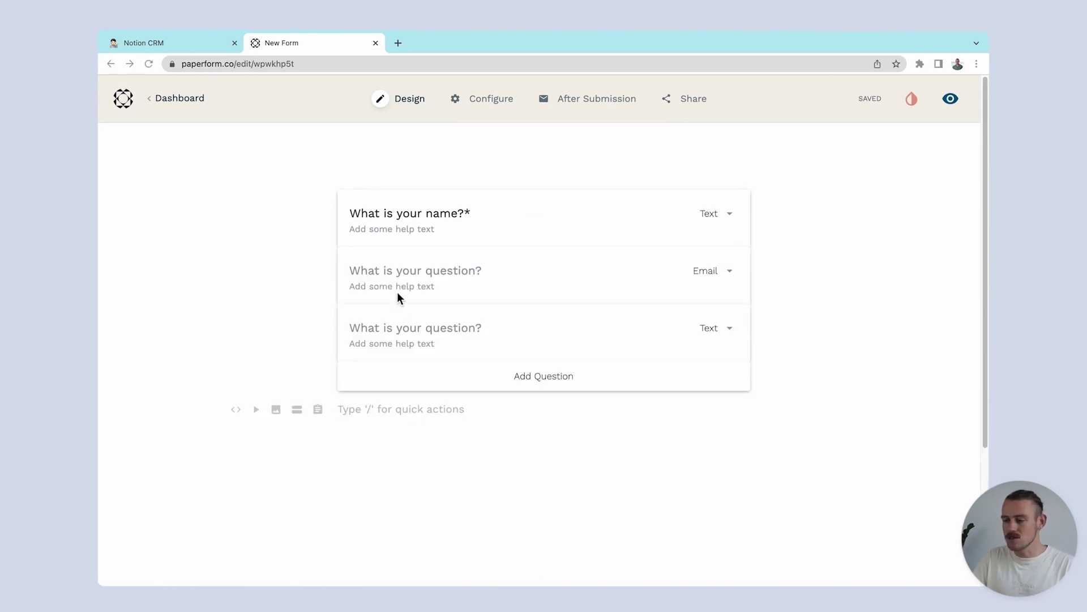
click(400, 274)
text(What is your email?)
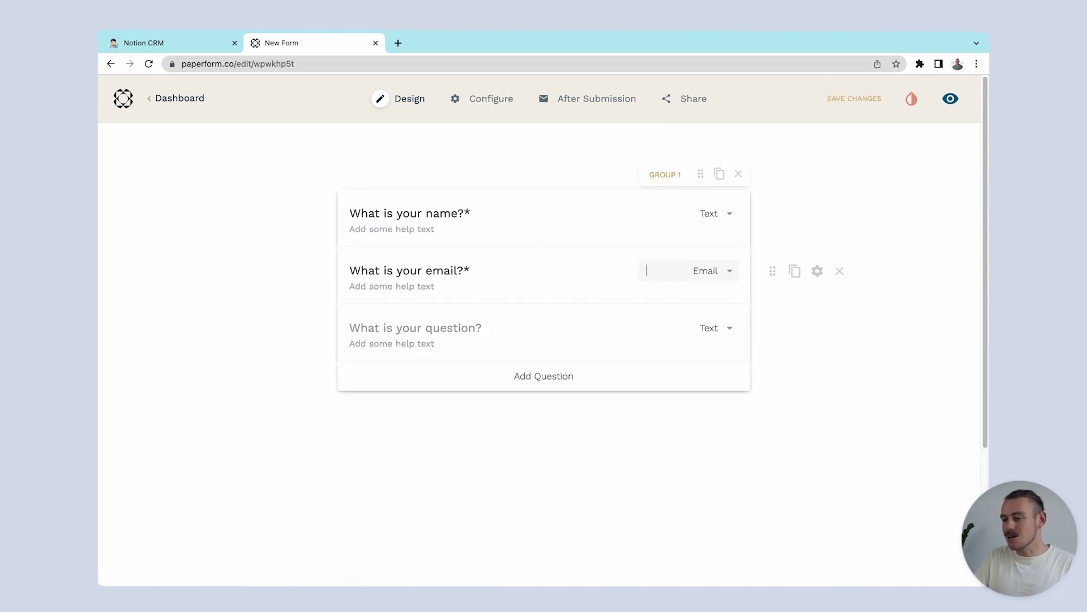
click(350, 328)
text(What is your role?)
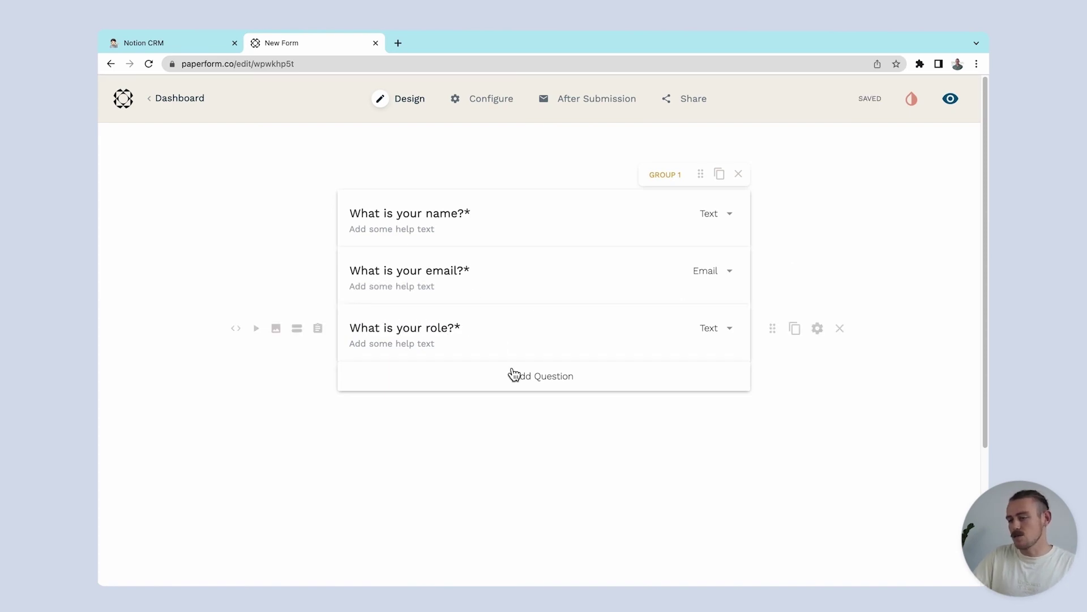
Step: Add a Yes / No question 'Are you ready to begin onboarding?'
click(514, 376)
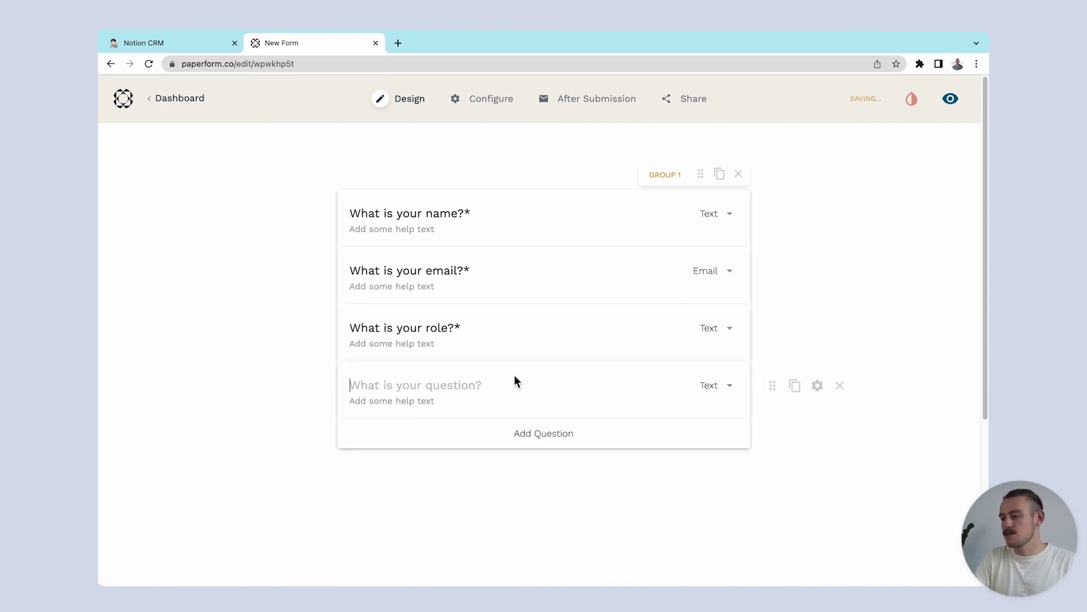
text(Are you ready t)
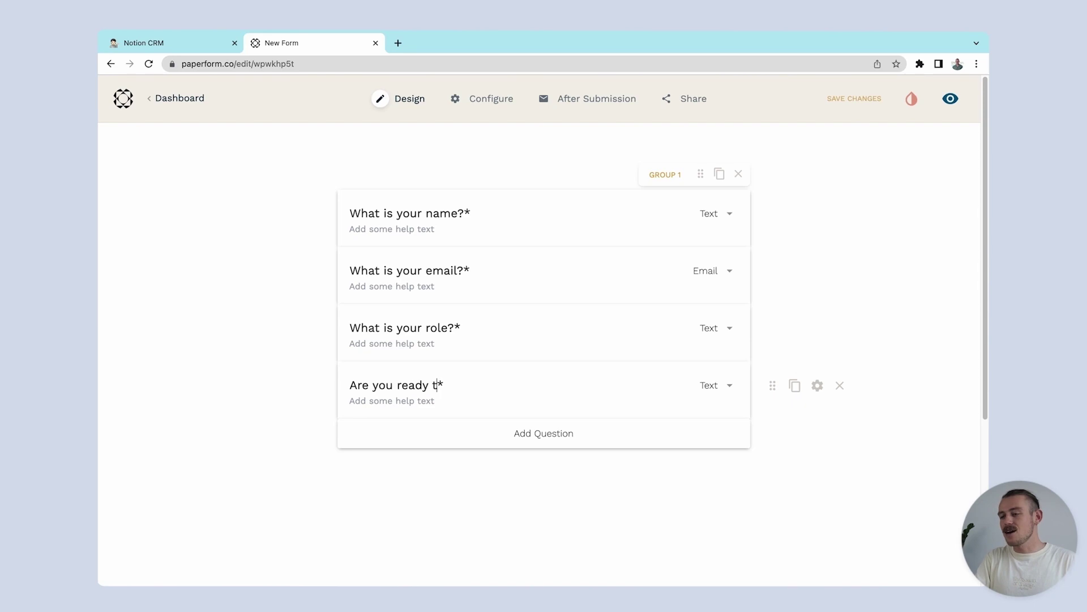
text(o begin onboarding?)
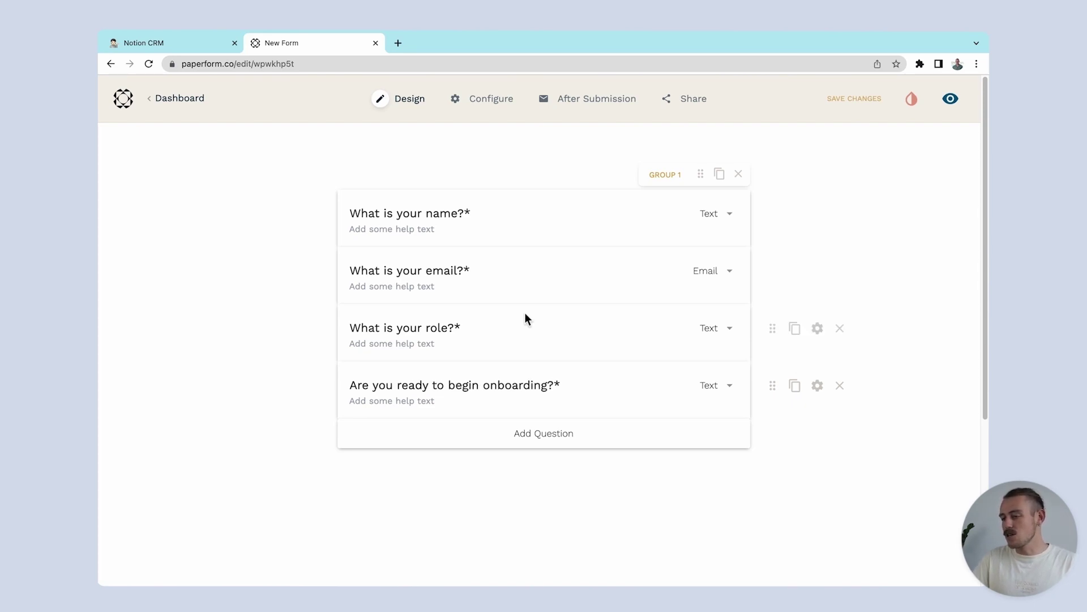
click(729, 387)
text(yes)
click(723, 409)
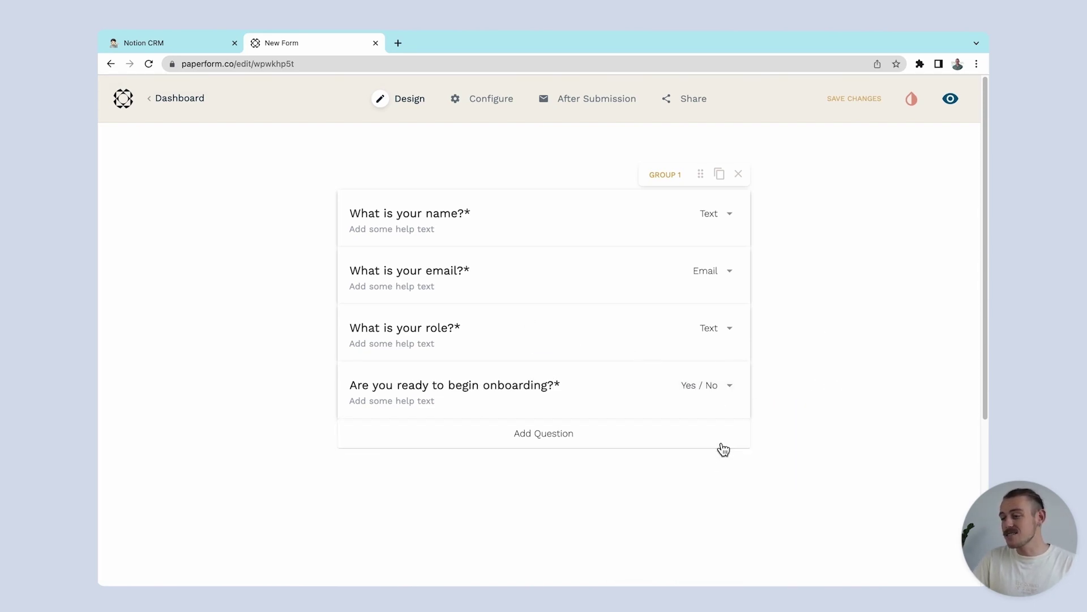
Step: Add a fifth question with the Date answer type
click(717, 444)
click(715, 444)
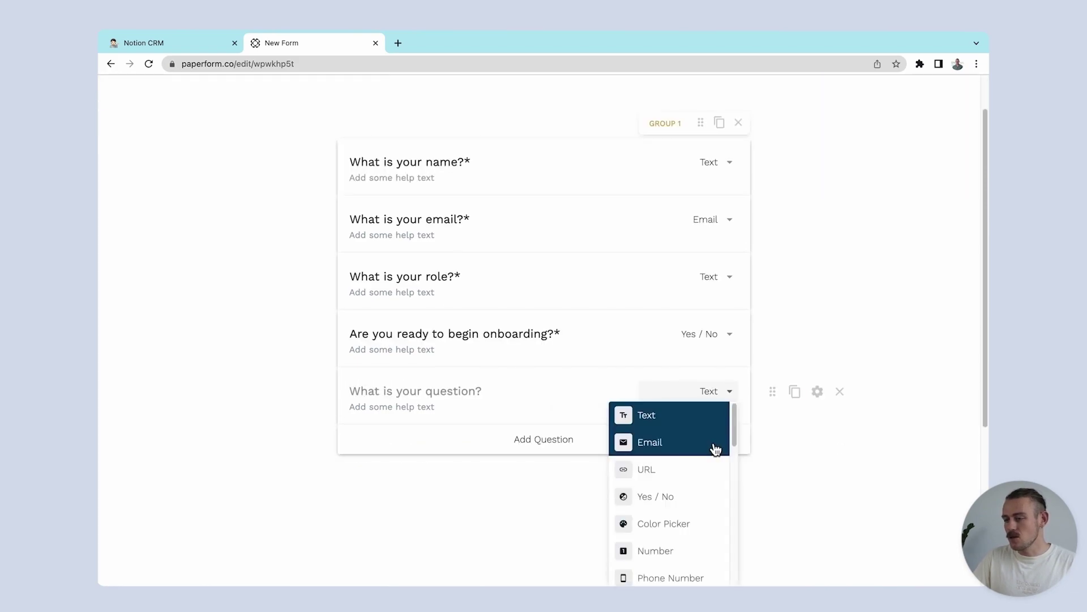
text(da)
click(710, 419)
Step: Show it only when onboarding readiness is Yes, and title it 'When would you like to begin?'
click(814, 390)
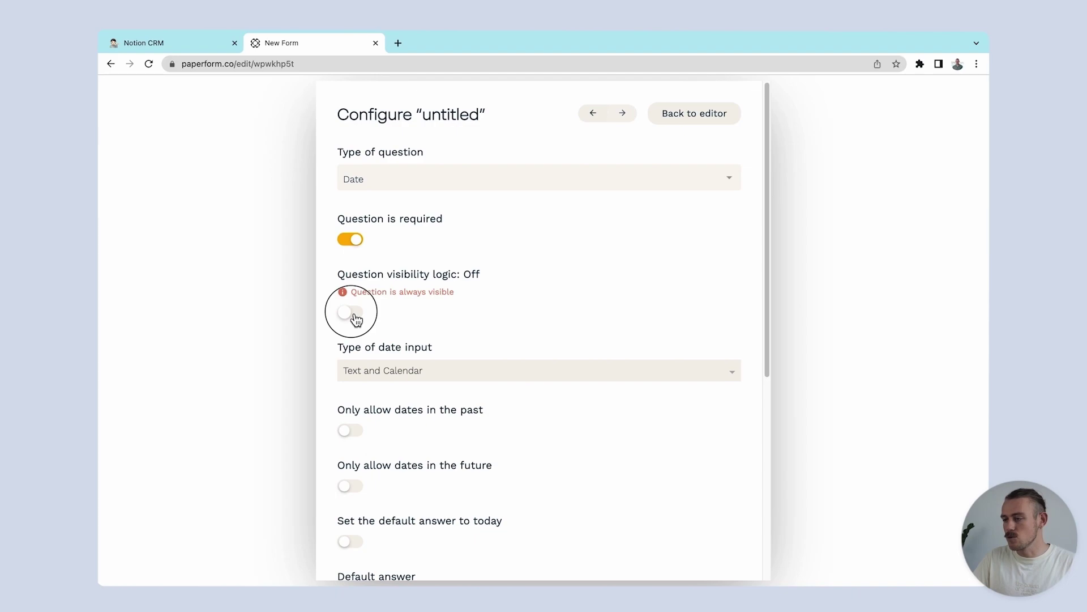
click(350, 312)
click(391, 349)
click(447, 436)
click(605, 352)
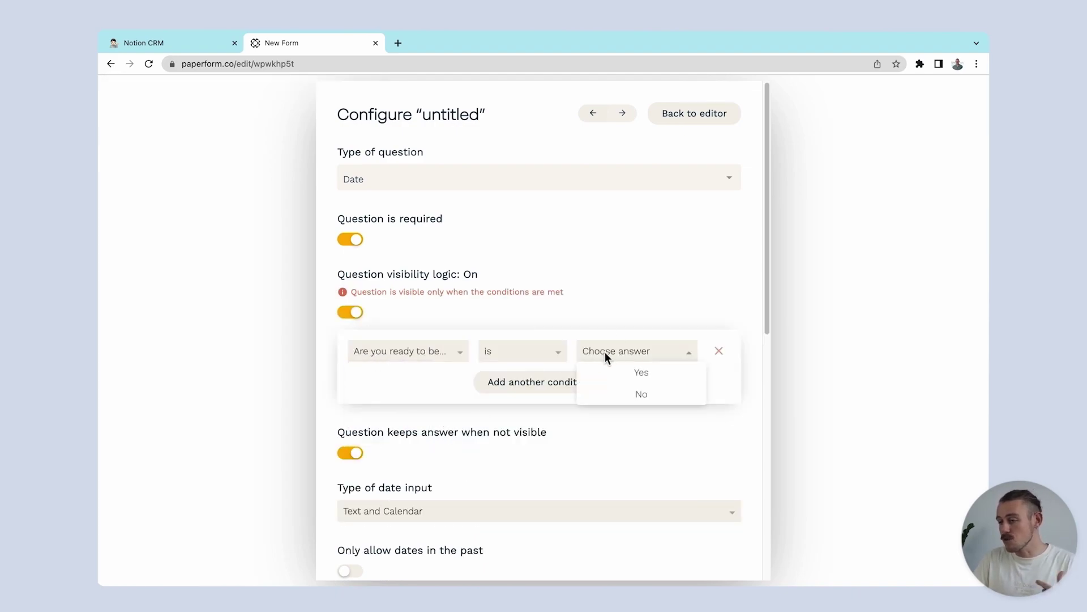
click(616, 371)
click(793, 422)
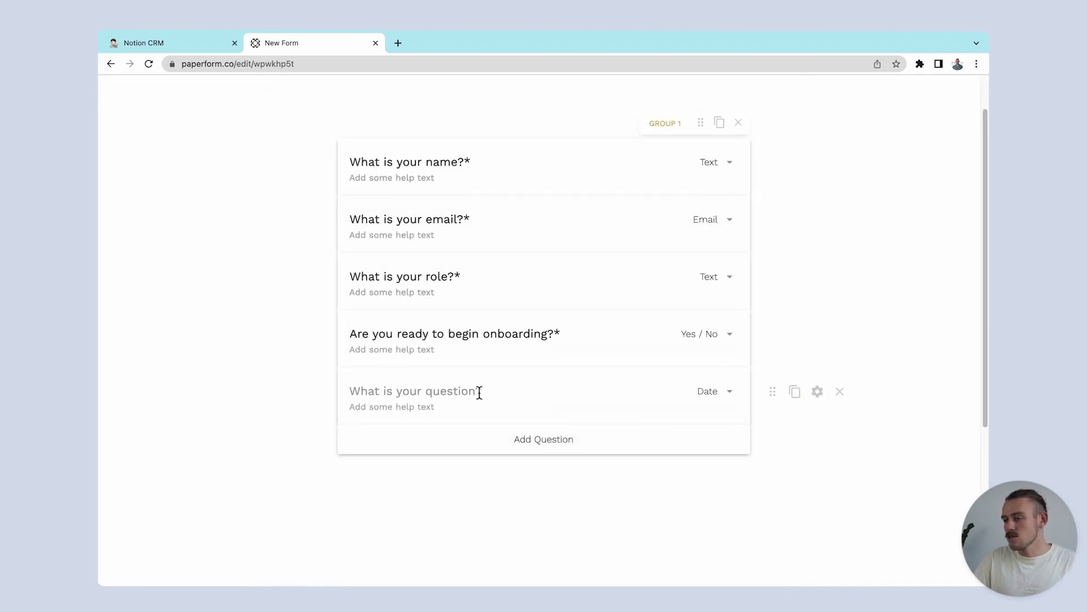
click(478, 391)
text(When would you like to begin?)
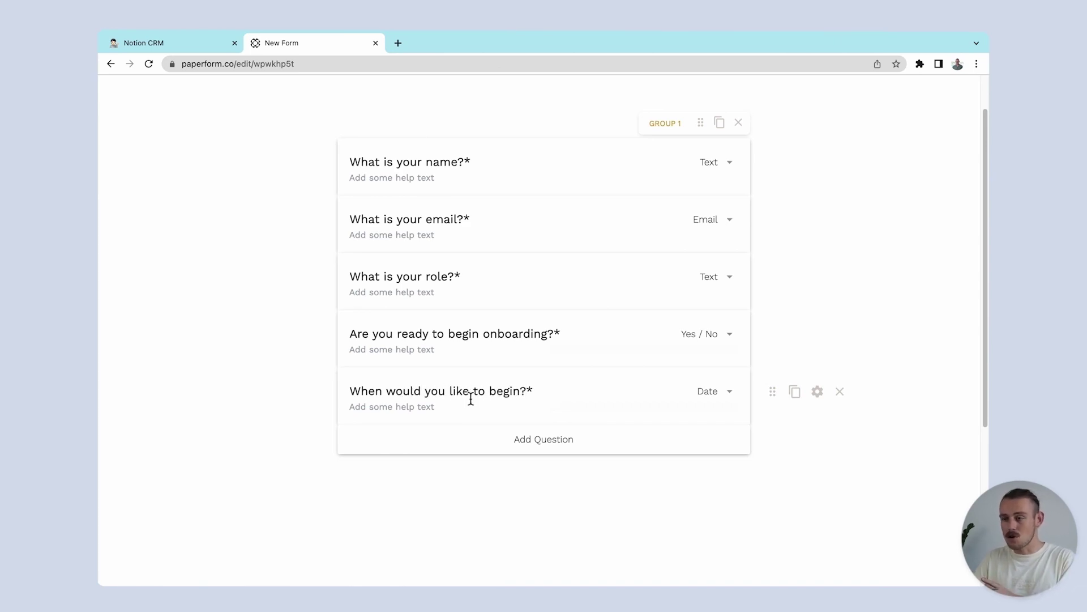
Step: Turn the 'Welcome!' text above the questions into a centred H1 heading
scroll(471, 399, up, 2)
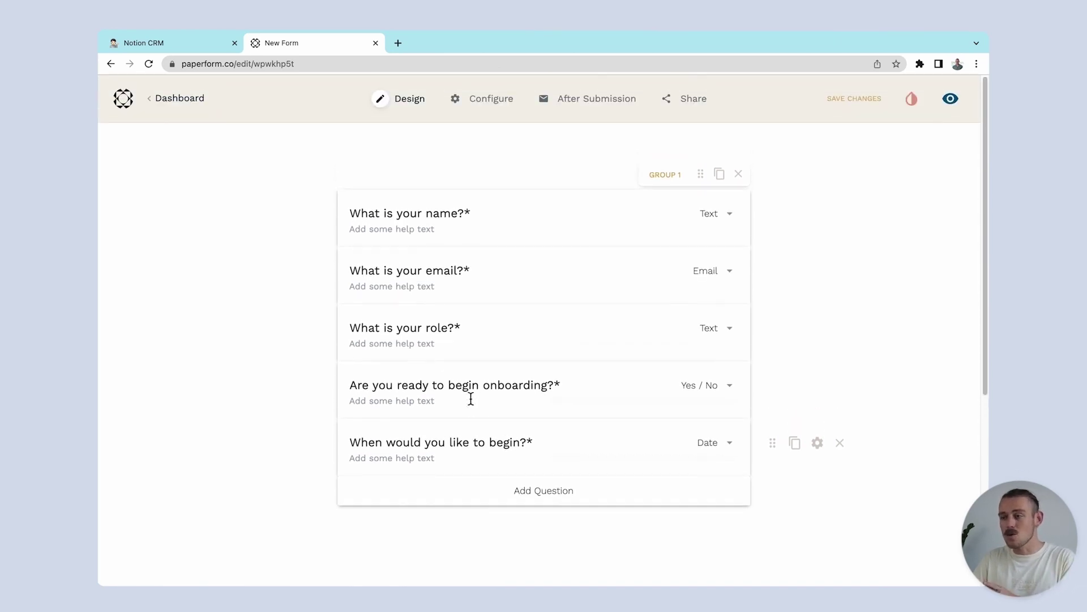
drag(498, 171, 342, 172)
click(451, 147)
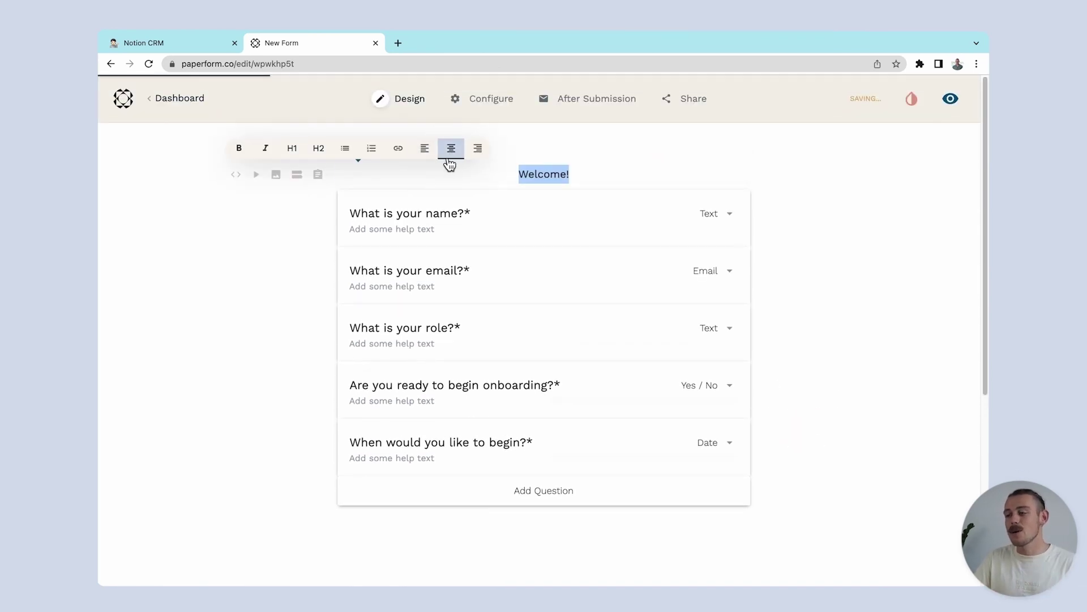
click(473, 145)
click(631, 191)
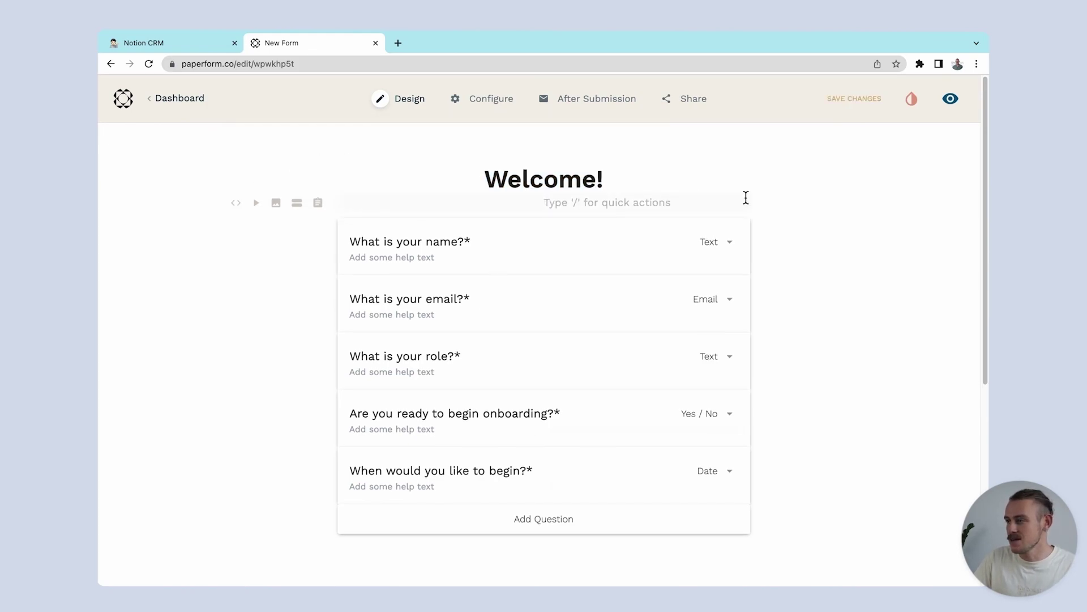
Step: Check the Primary Font in the form's theme settings, leaving it unchanged
click(911, 98)
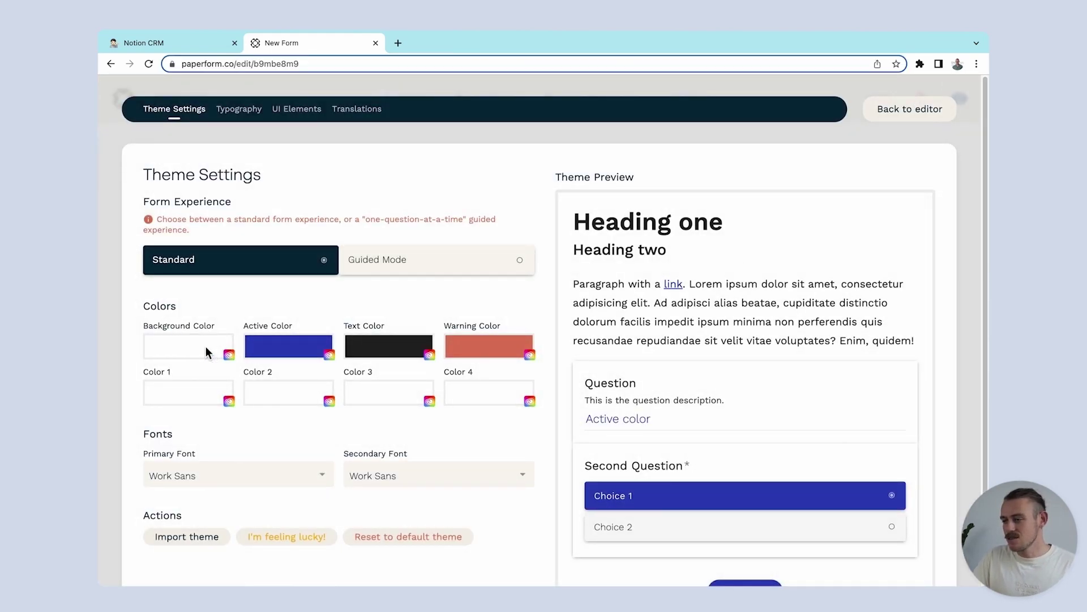
click(322, 477)
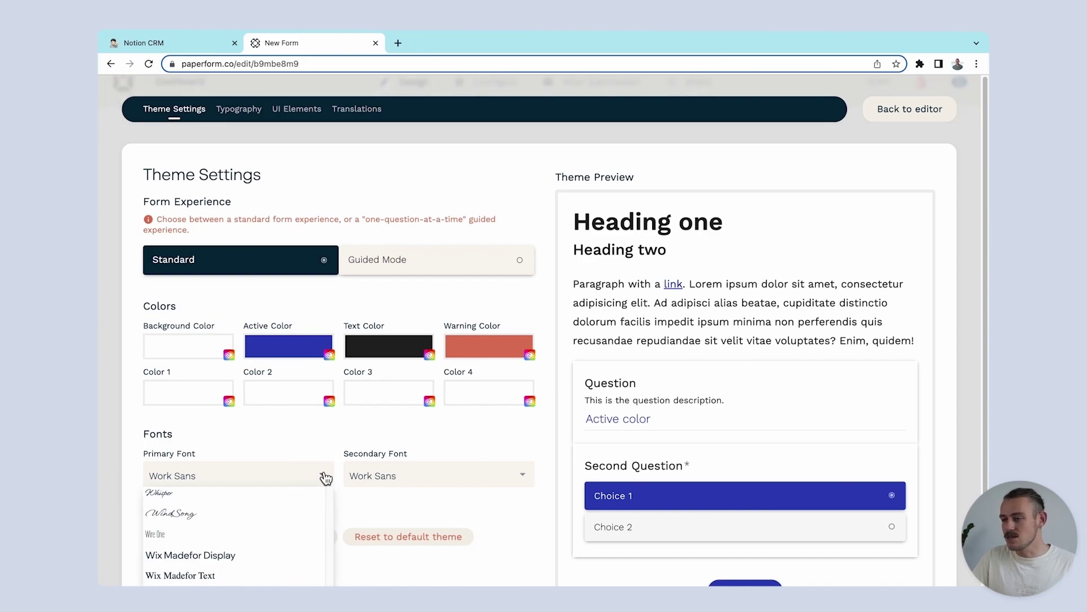
click(327, 447)
click(900, 115)
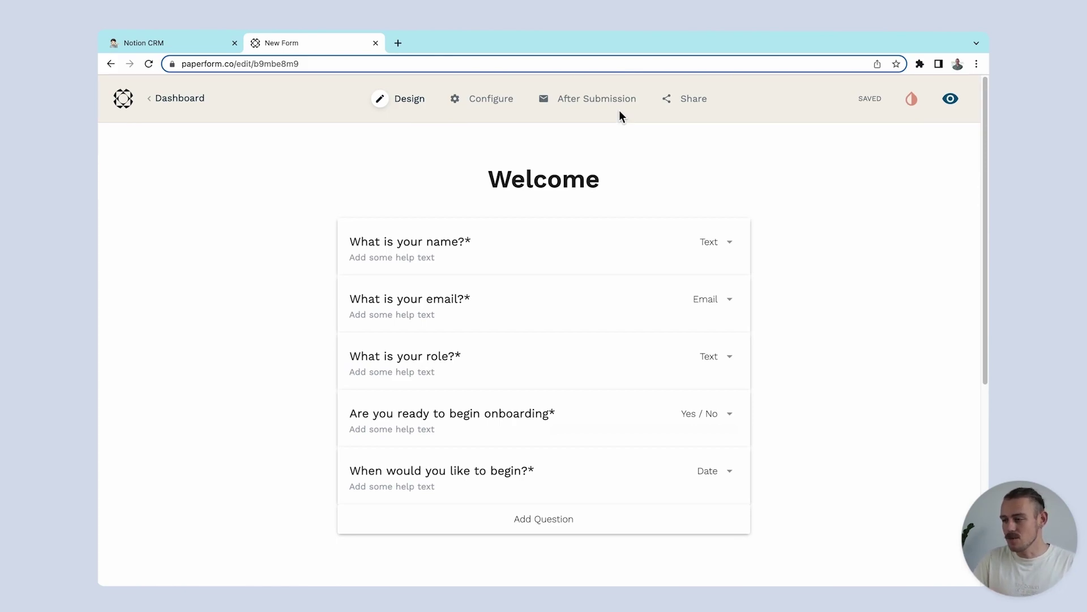
Step: Add a Notion integration that creates a new page in the Contacts database per submission
mouse_move(619, 110)
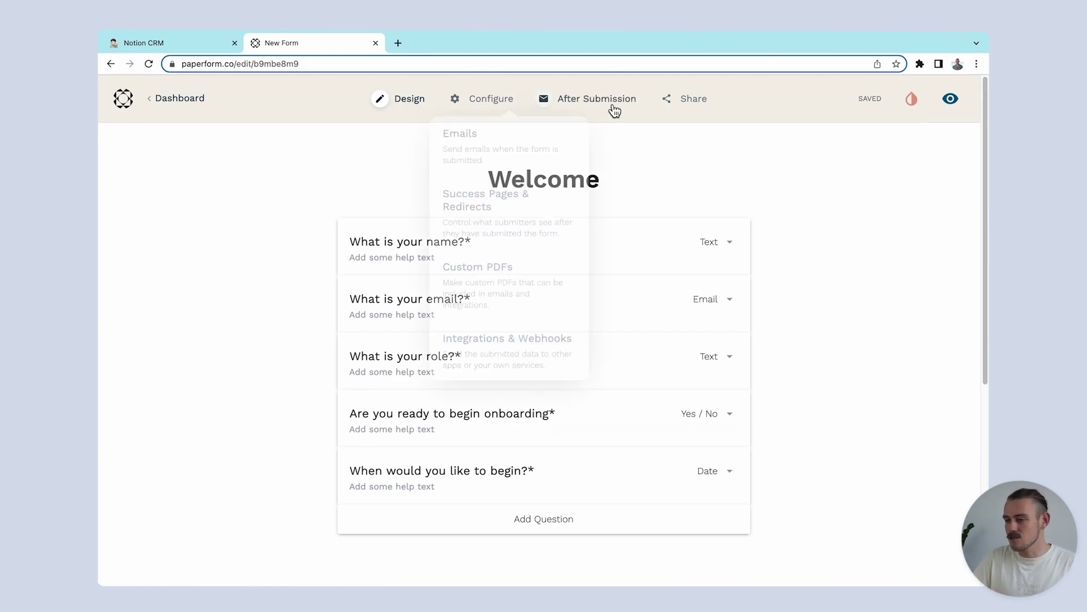
click(594, 361)
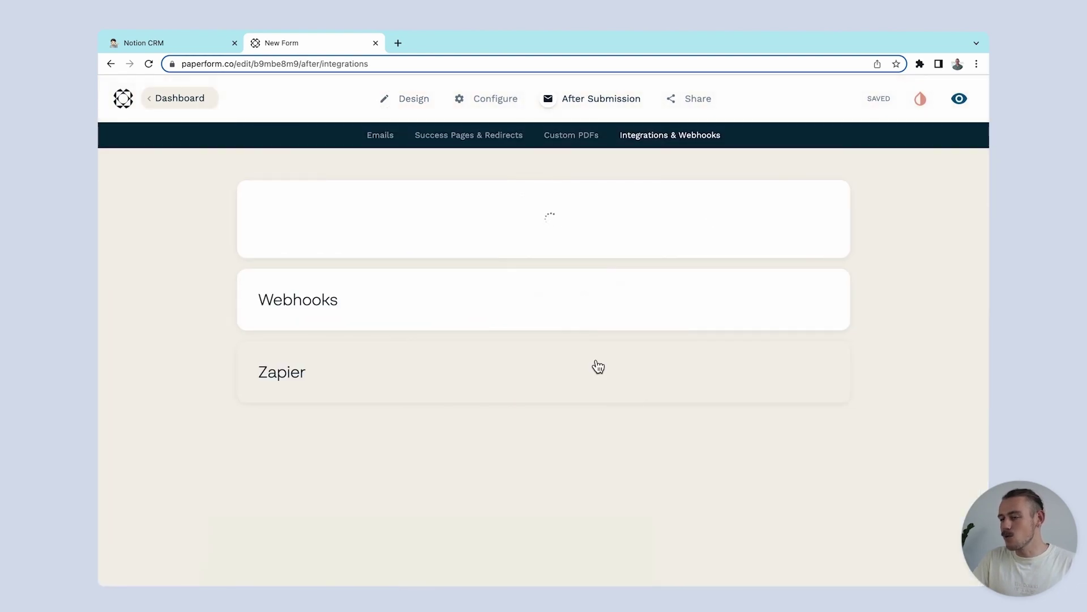
scroll(593, 363, down, 5)
scroll(594, 363, down, 2)
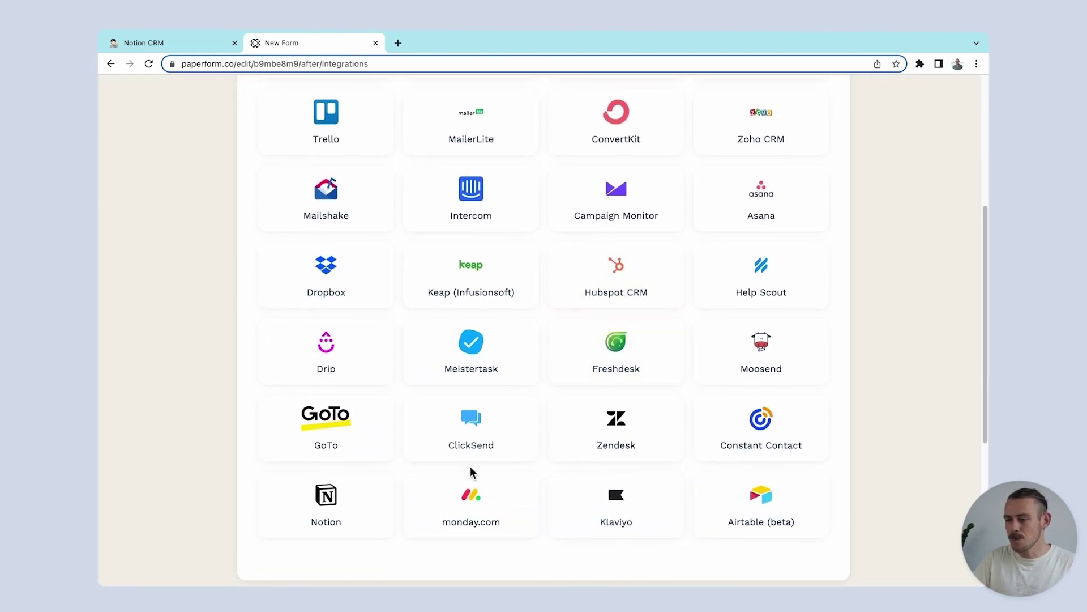
click(364, 502)
click(362, 553)
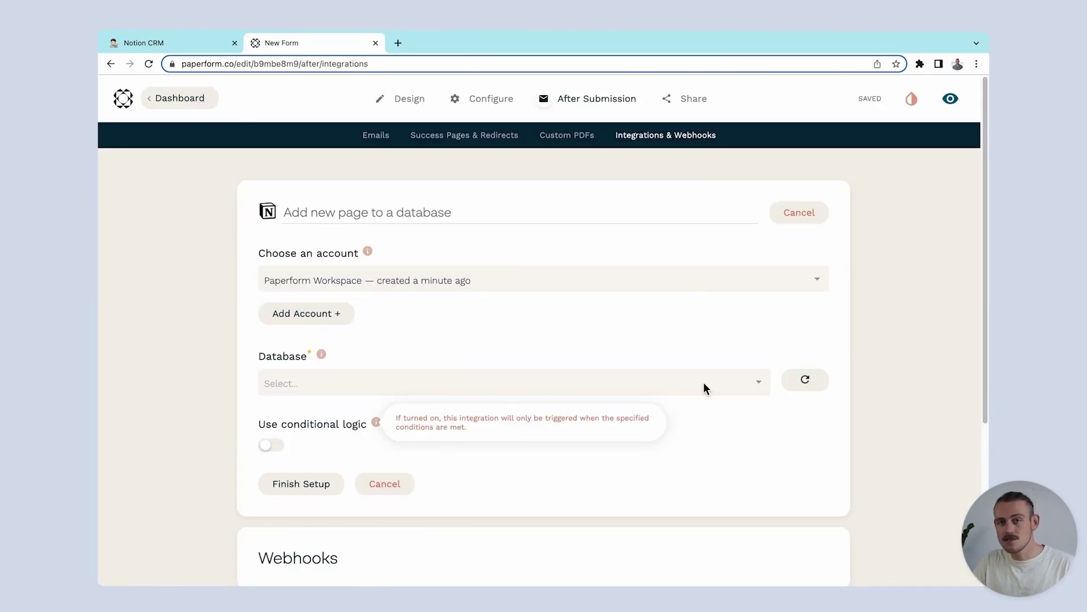
click(724, 384)
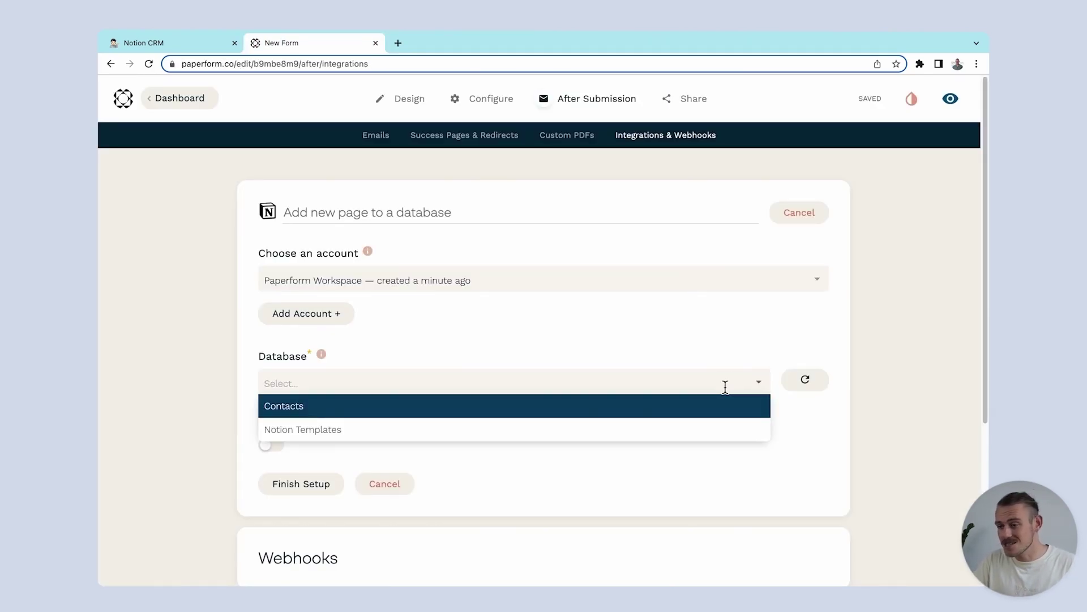
click(713, 407)
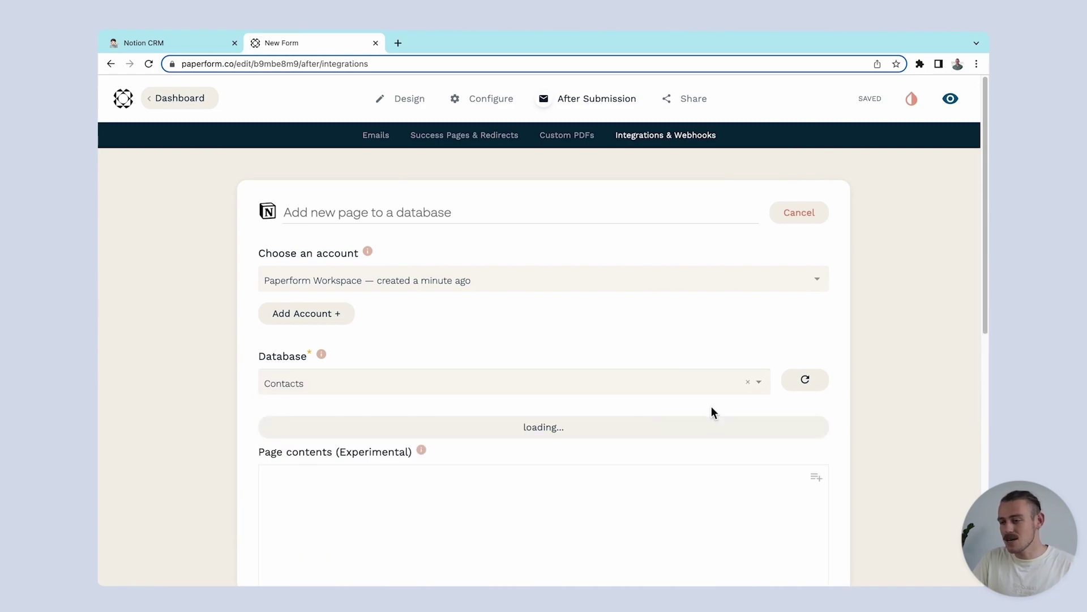
Step: Map Name, Email and Role to the form answers and Last contact to Submitted At
scroll(709, 407, down, 2)
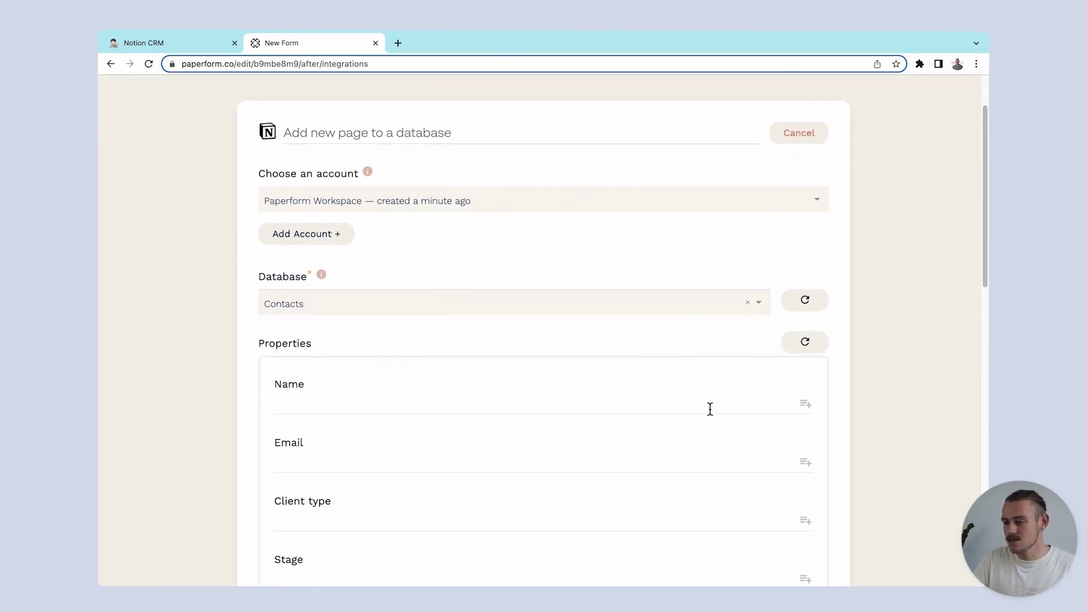
click(810, 405)
click(731, 448)
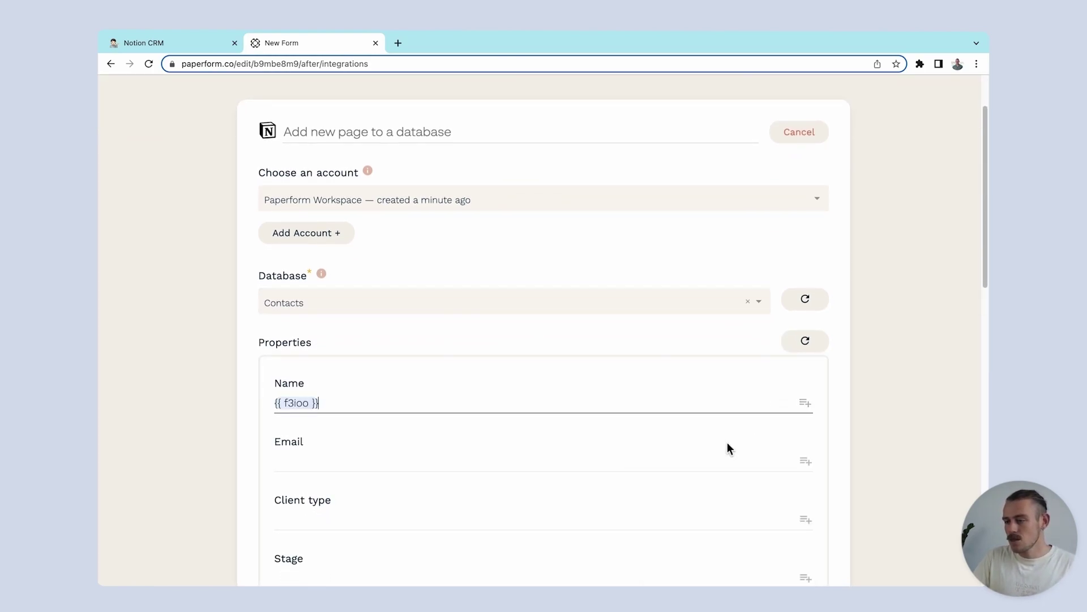
click(805, 461)
click(734, 530)
scroll(726, 350, down, 5)
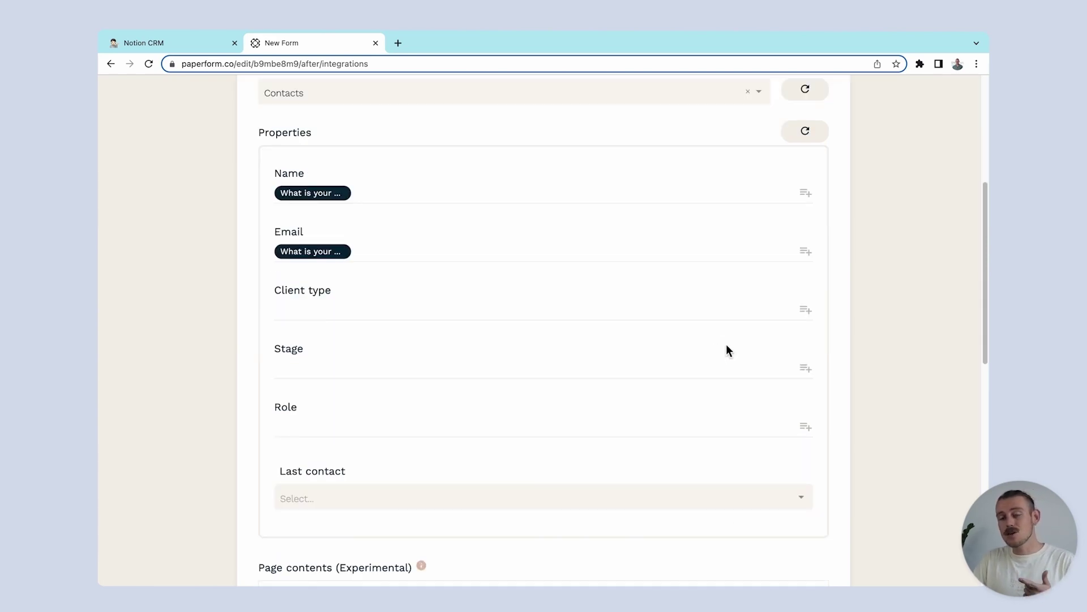
click(805, 366)
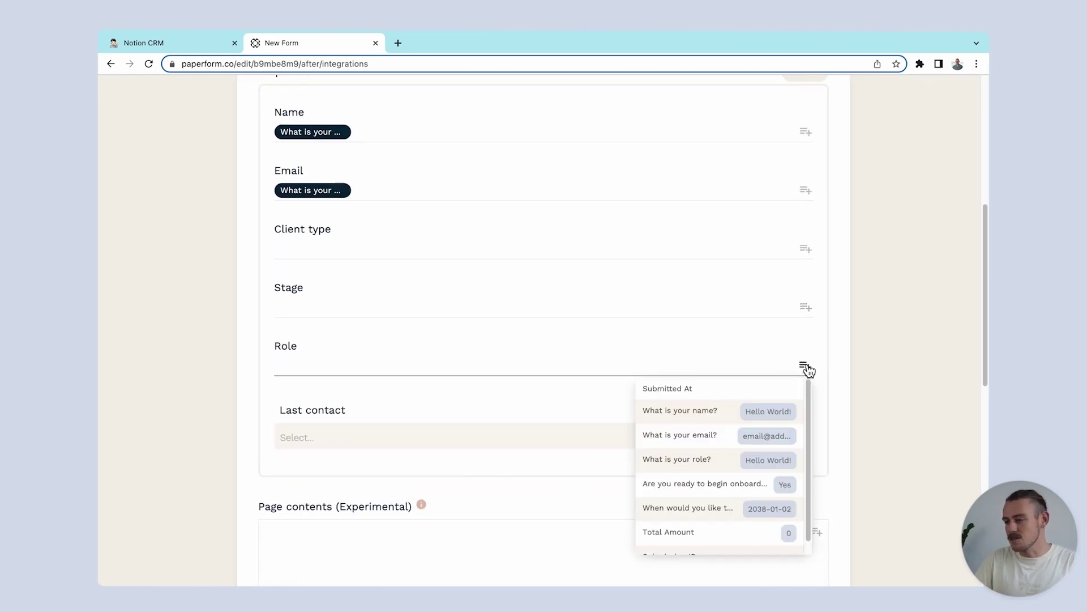
click(729, 457)
click(802, 437)
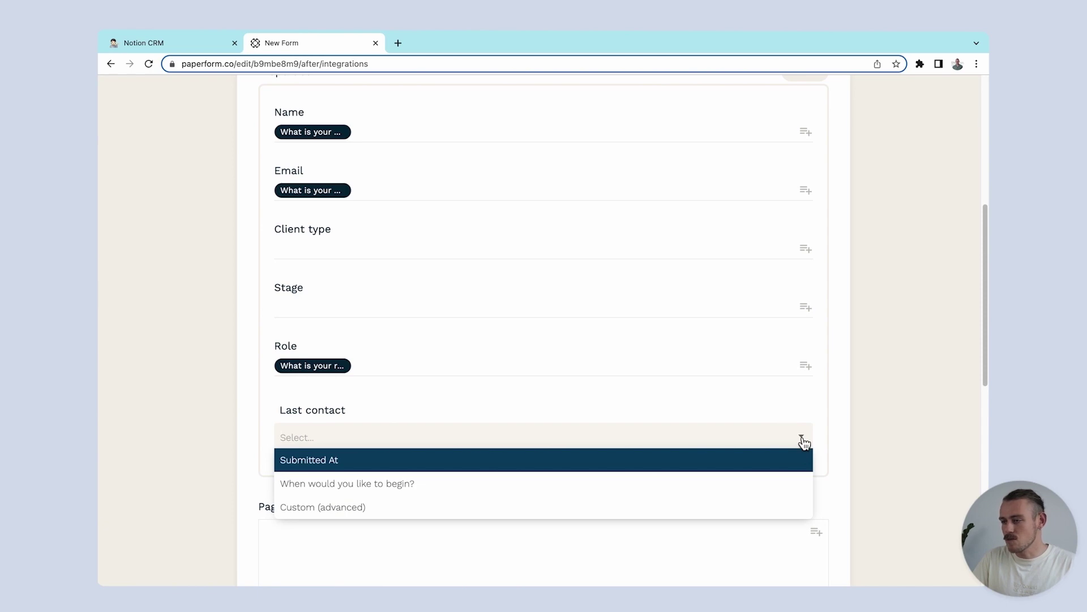
click(763, 464)
Step: Finish the Notion integration setup without sending a test submission
scroll(762, 460, down, 3)
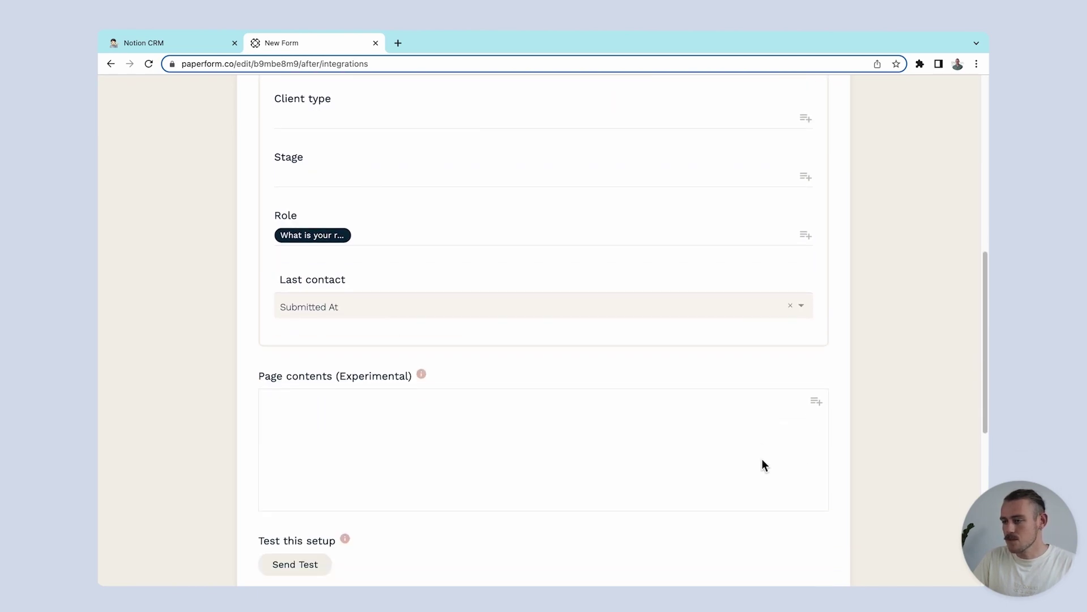
scroll(763, 458, down, 3)
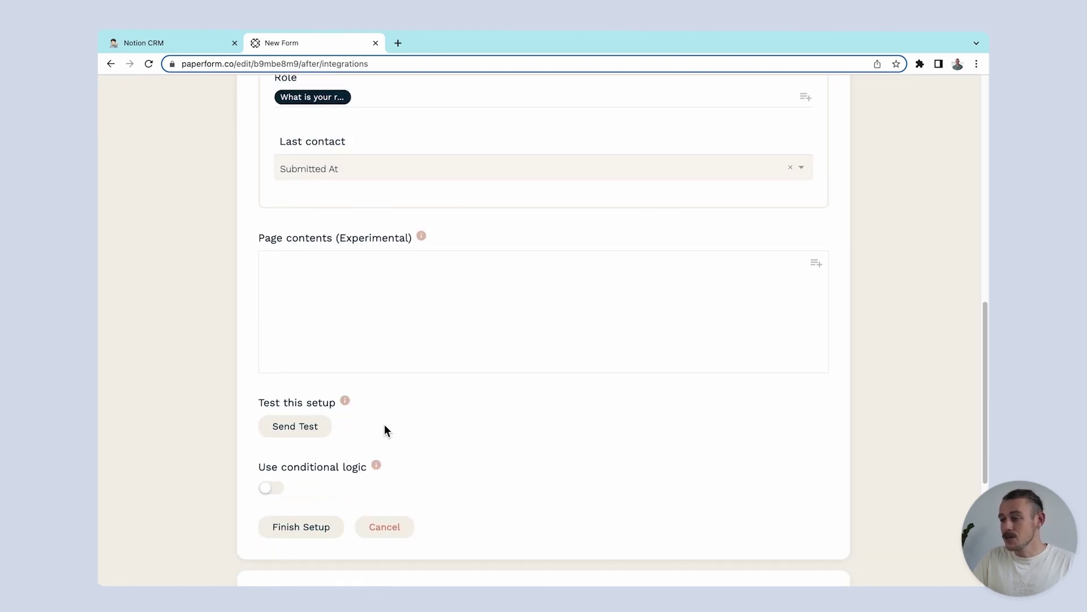
click(305, 527)
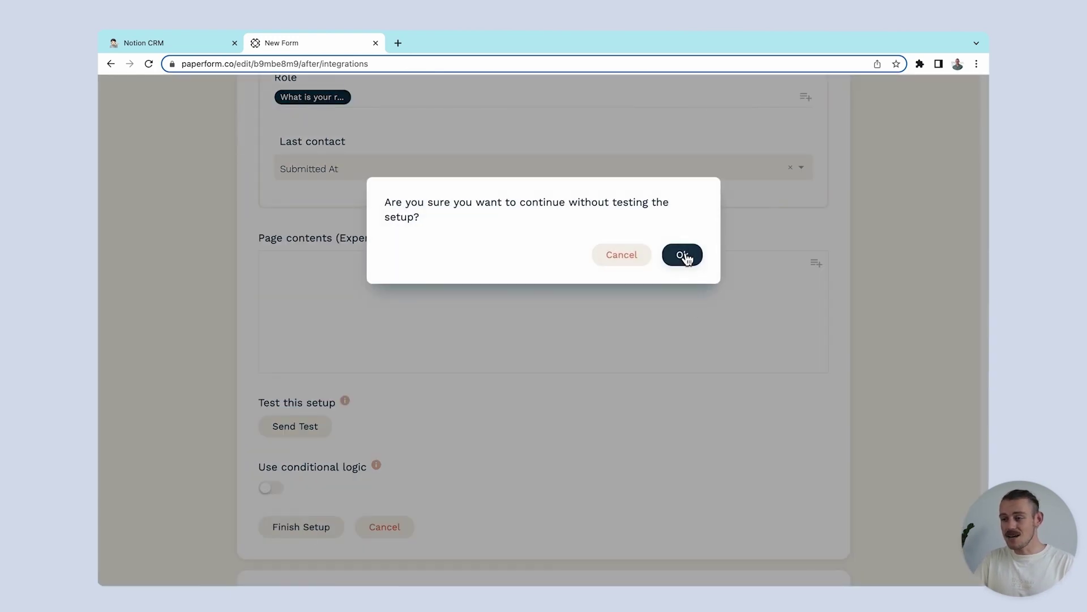
click(683, 256)
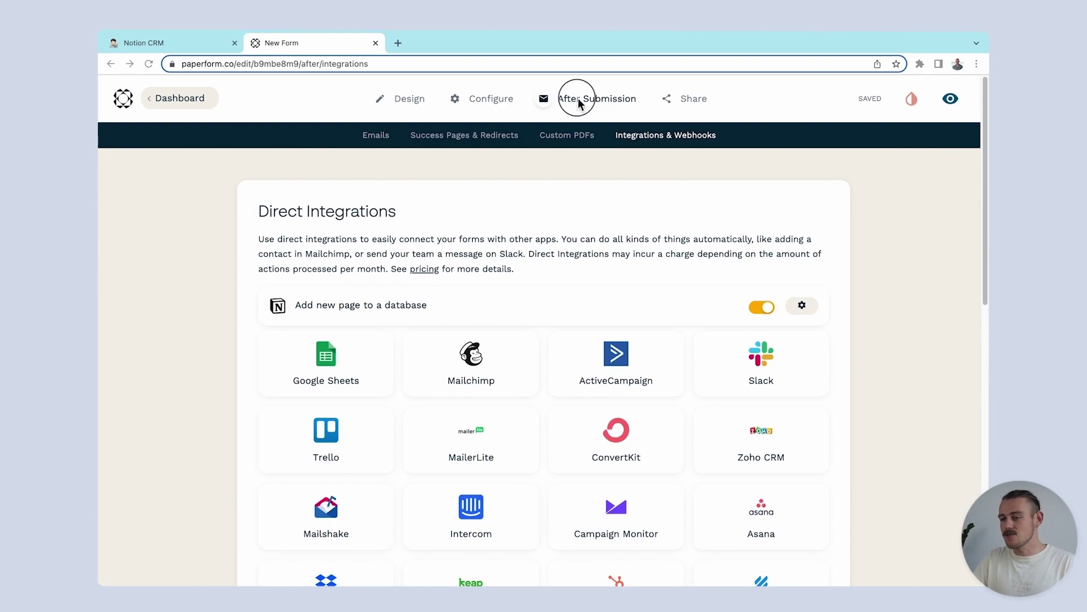
Step: Create a custom email sent to the respondent's email answer, with their name in the subject
mouse_move(583, 104)
click(597, 150)
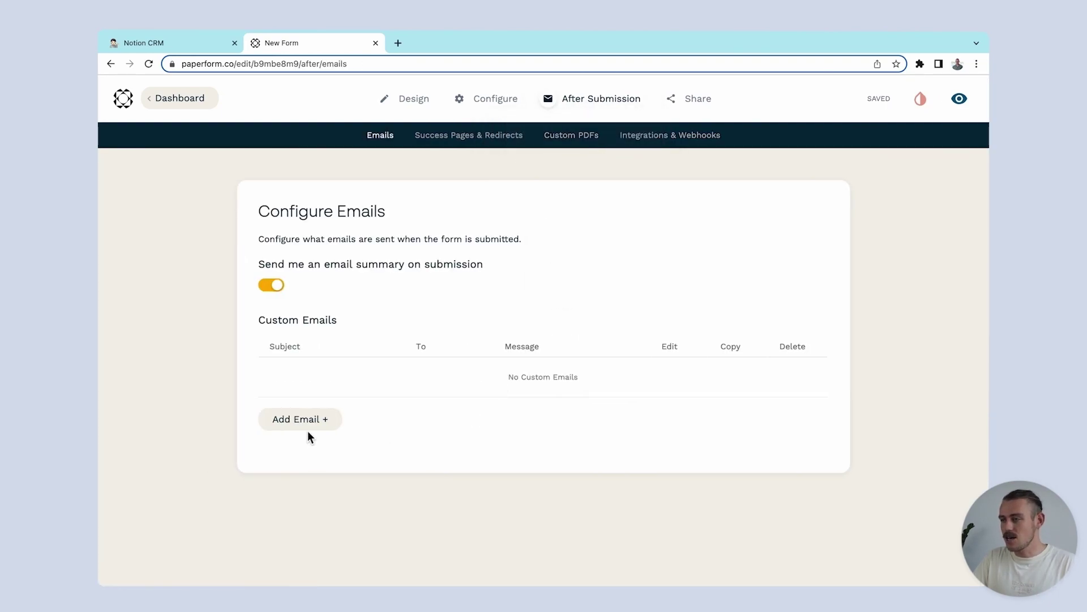
click(303, 424)
click(528, 244)
click(483, 267)
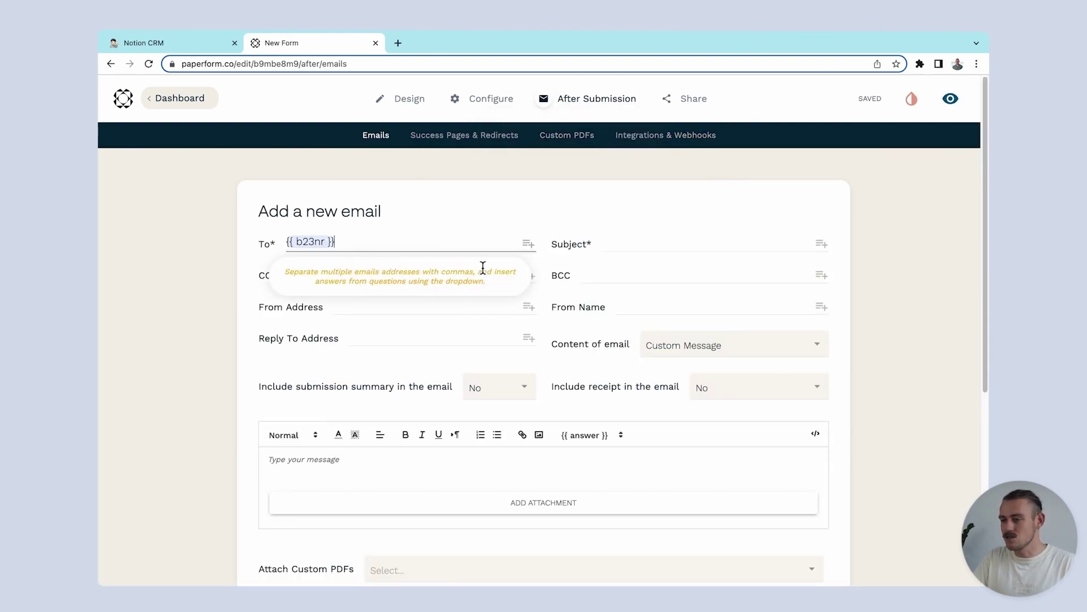
click(821, 244)
click(728, 287)
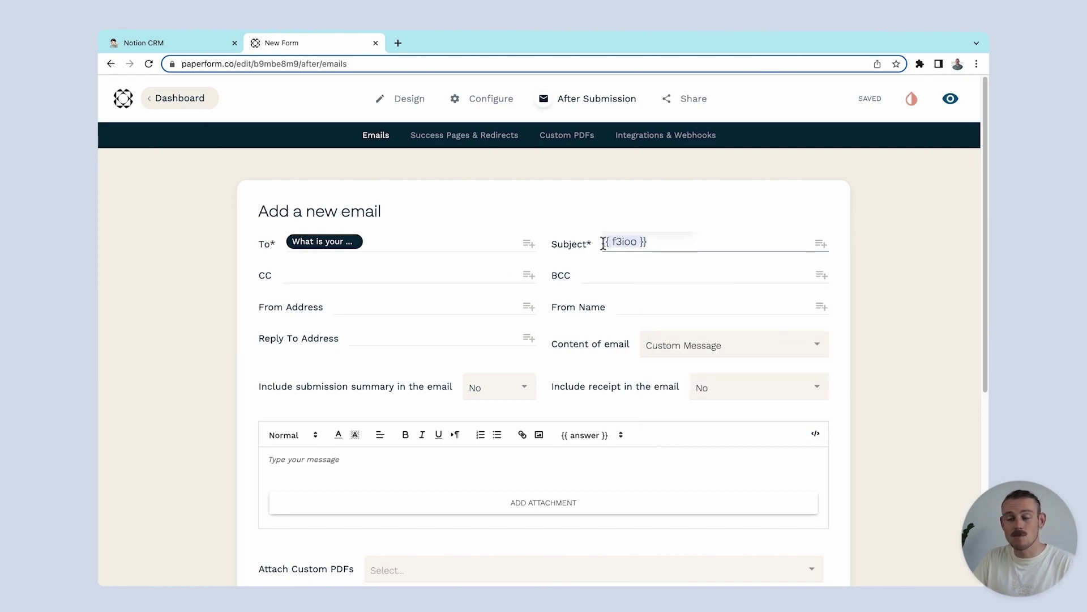
text(Hi)
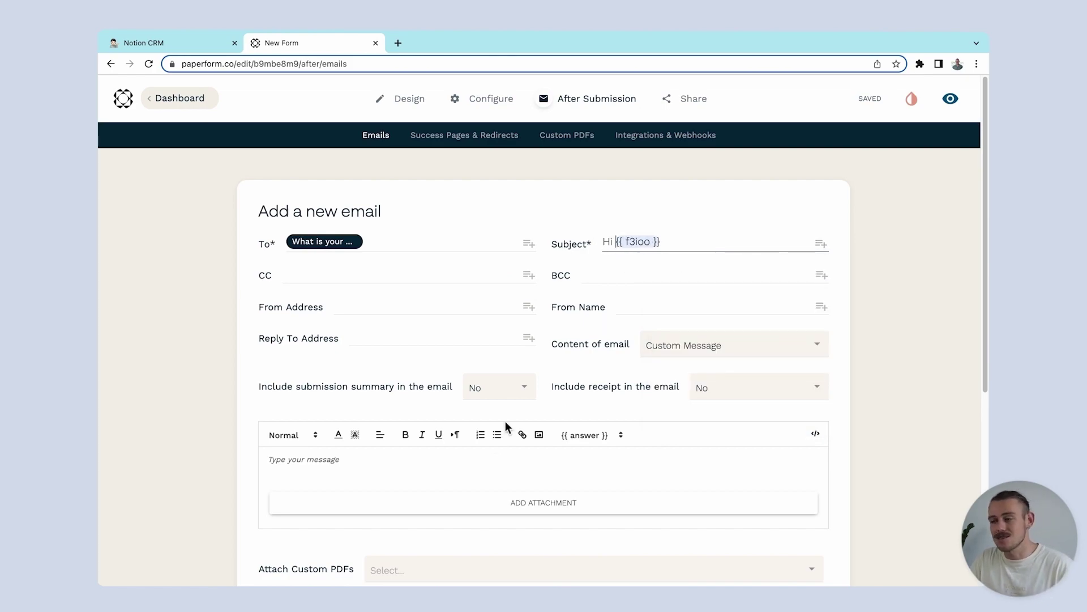
Step: Write 'Hi [name].' and 'Find the onboarding questionnaire here.', linking 'here.' to the questionnaire address
click(481, 450)
text(Hi)
click(591, 435)
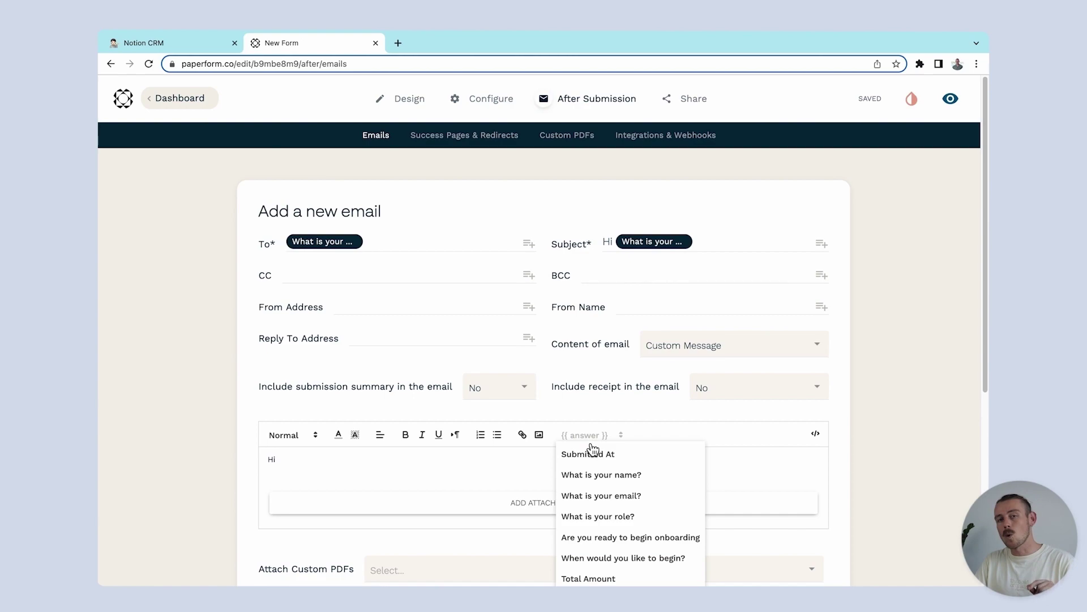
click(598, 477)
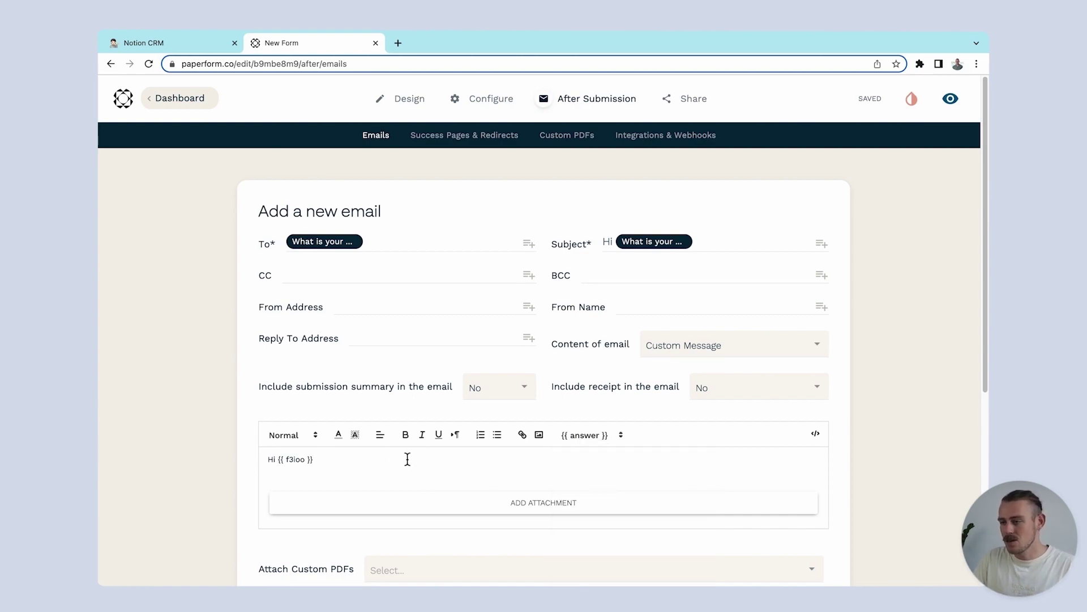
text(.)
key(Return)
text(Find the onboarding questionnaire he)
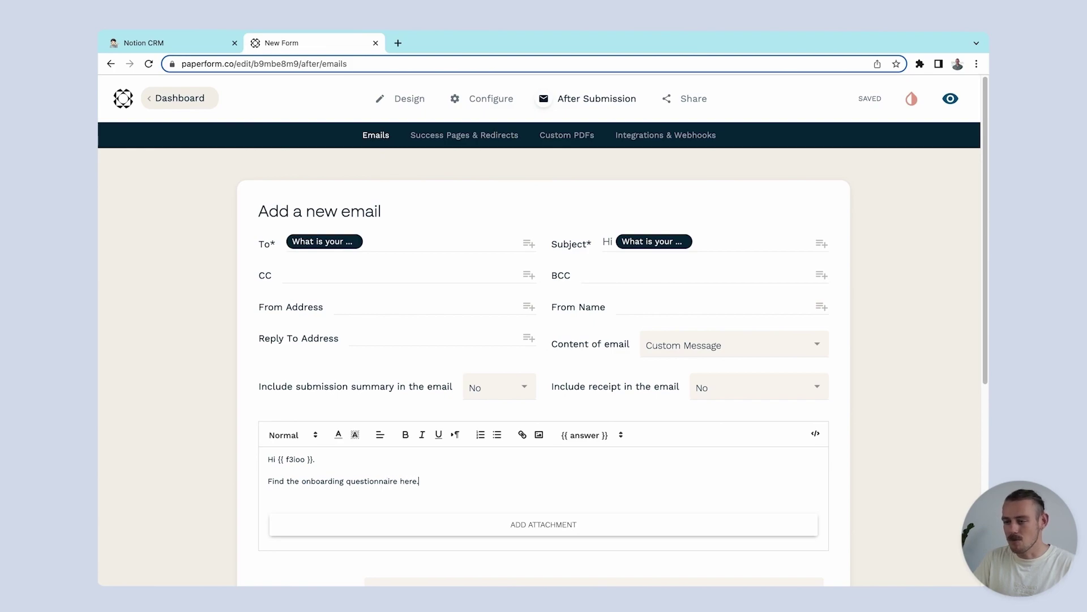
drag(435, 481, 400, 481)
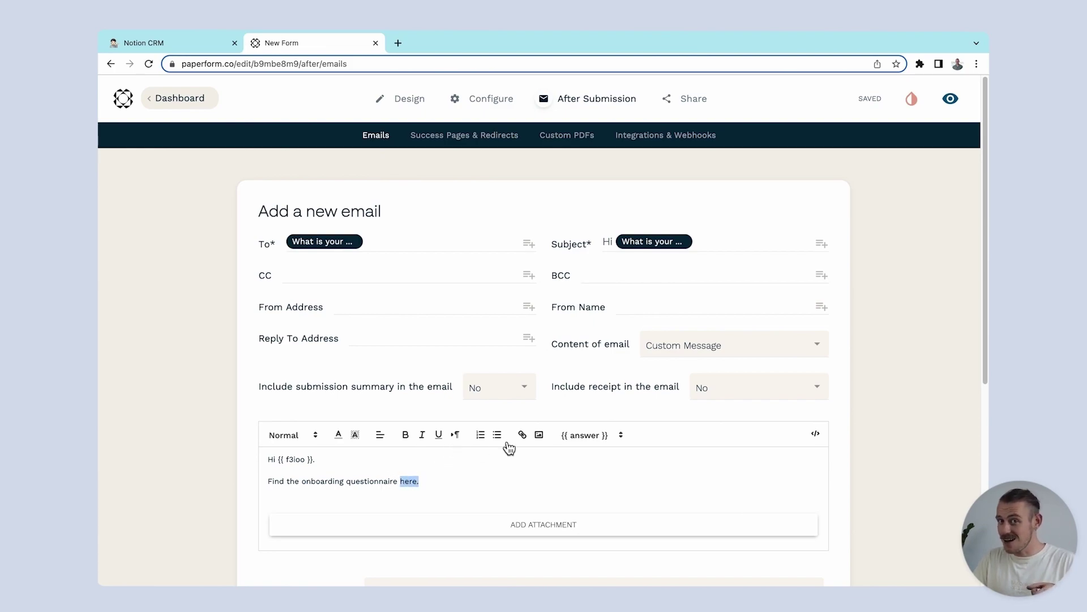
click(529, 437)
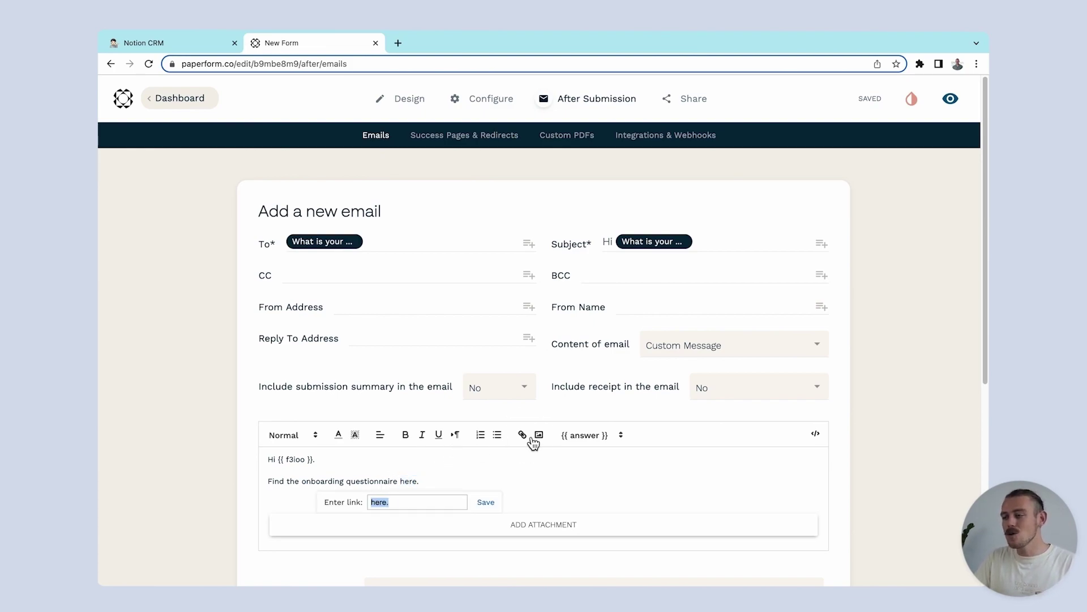
text(https://c07ar1fq.paperform.co/)
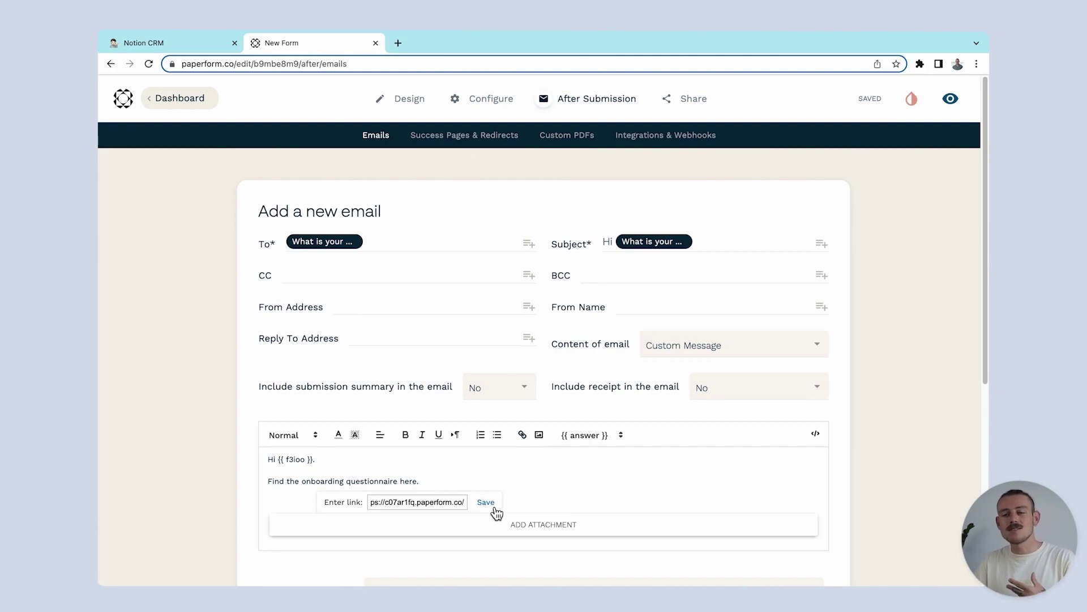
click(486, 502)
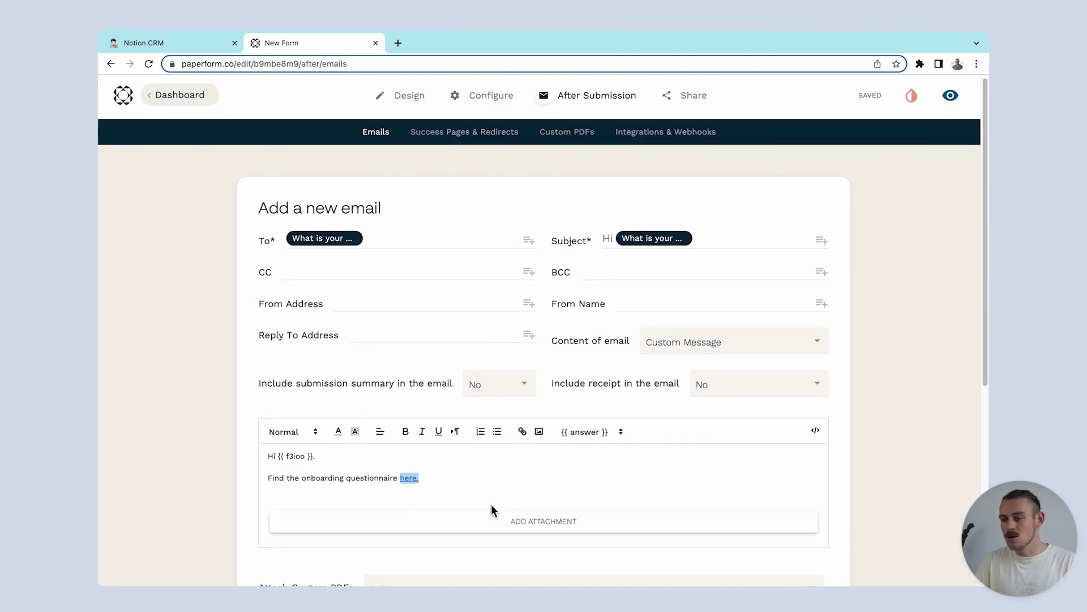
Step: Send the email only when the onboarding readiness answer is Yes, and save it
scroll(491, 508, down, 4)
click(264, 449)
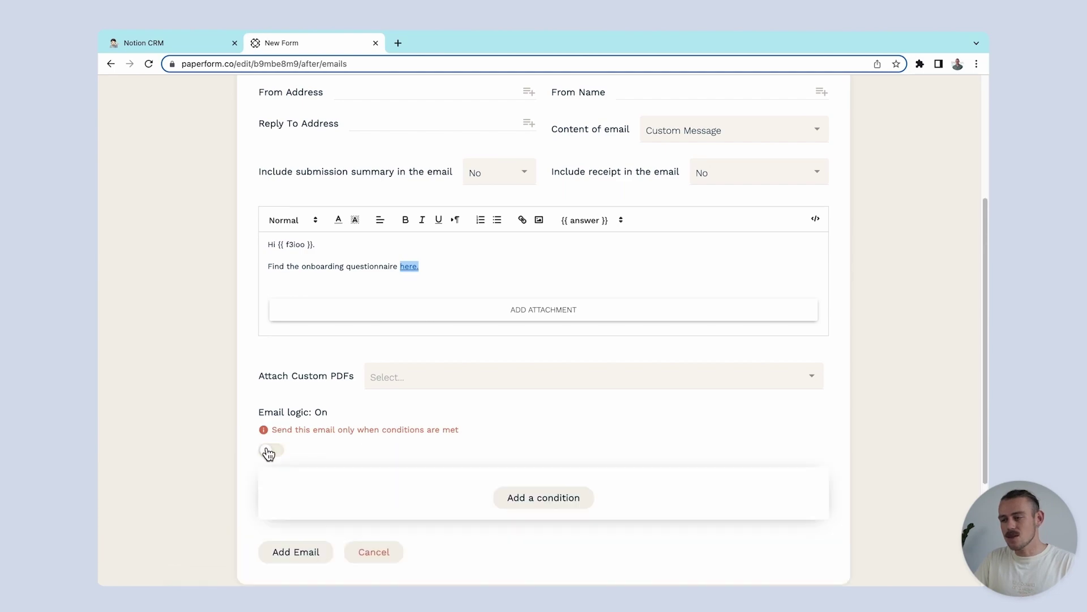
click(529, 504)
click(471, 492)
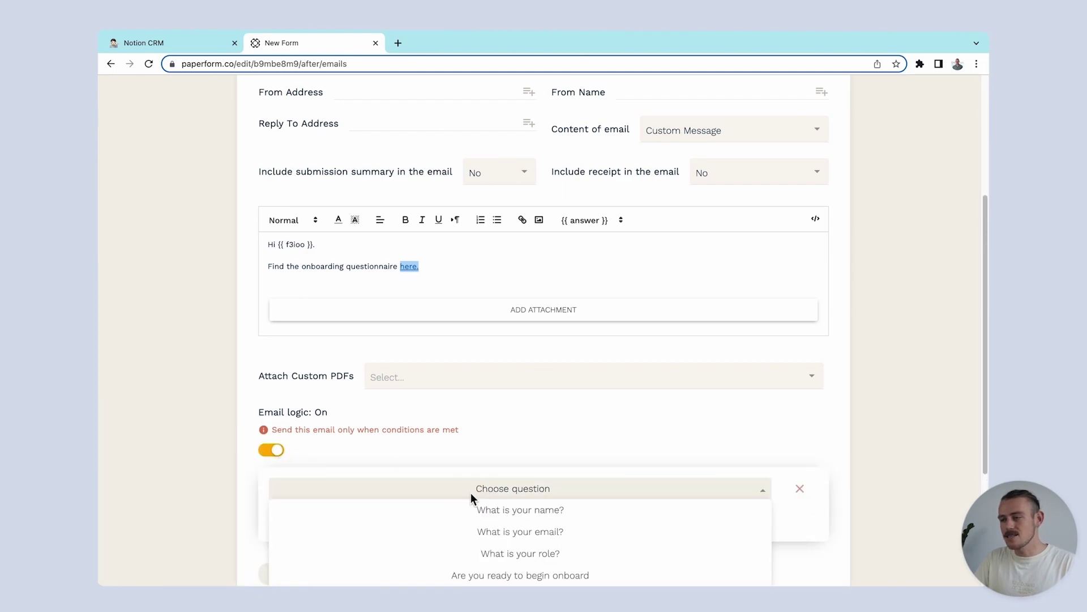
scroll(473, 497, down, 1)
click(513, 541)
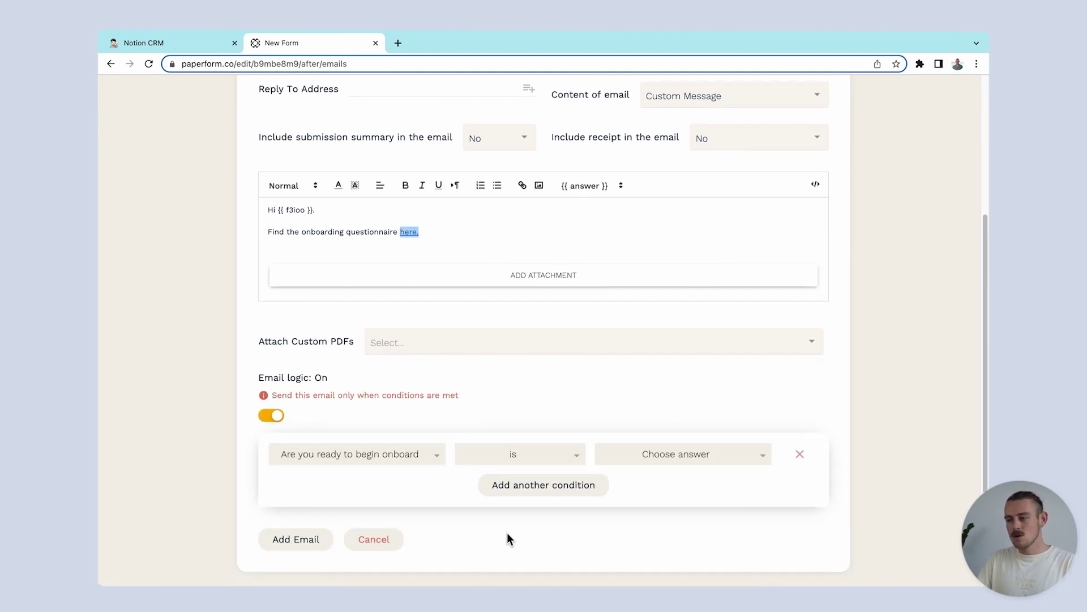
click(651, 461)
click(666, 476)
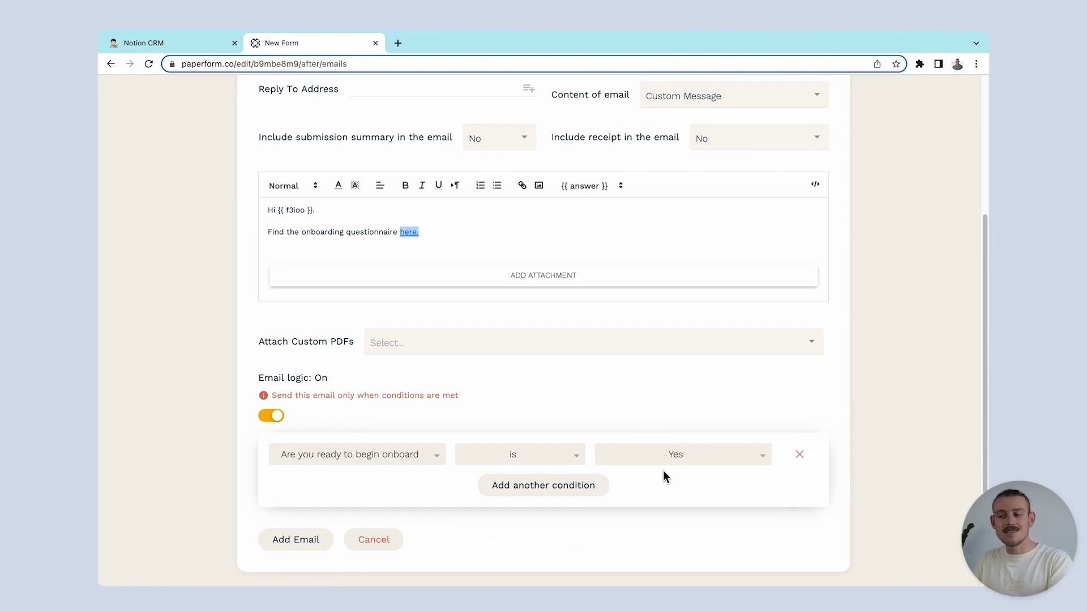
click(307, 541)
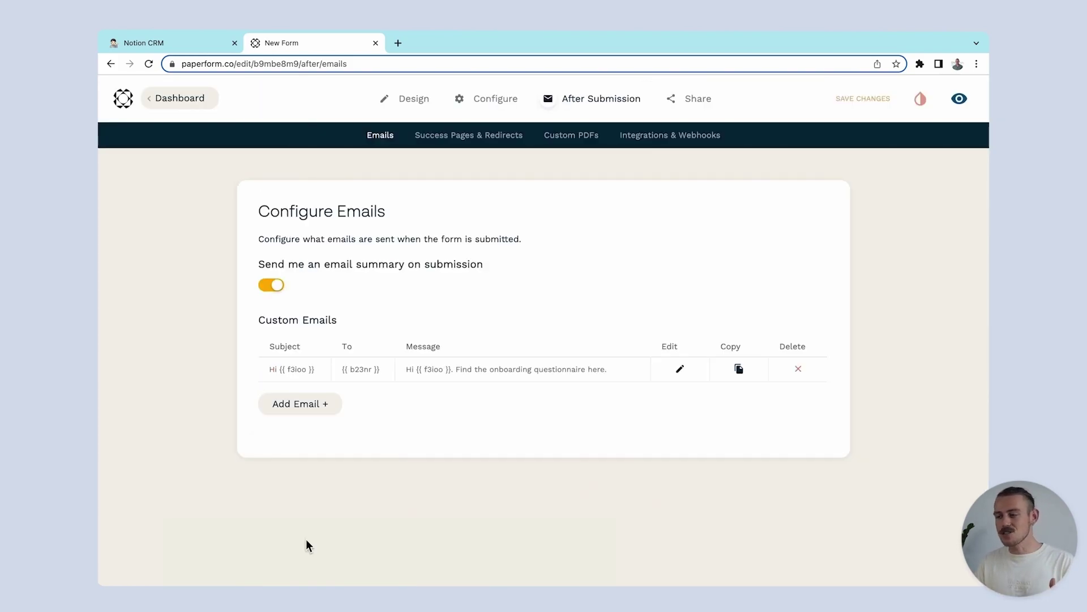